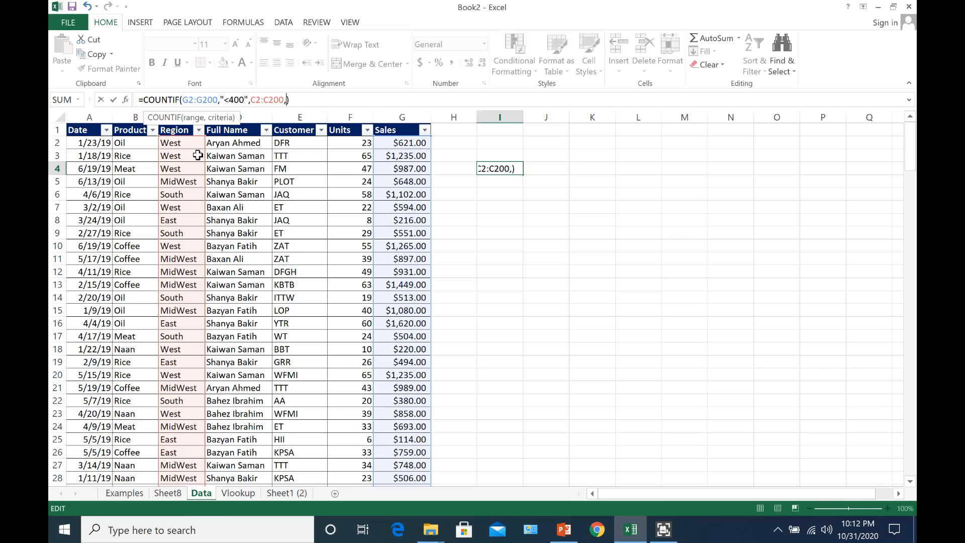
Complete the COUNTIF formula in I4 with "West" as the criterion for C2:C200, remove the extra closing parenthesis and try to enter it
{"action": "type", "text": "\"West"}
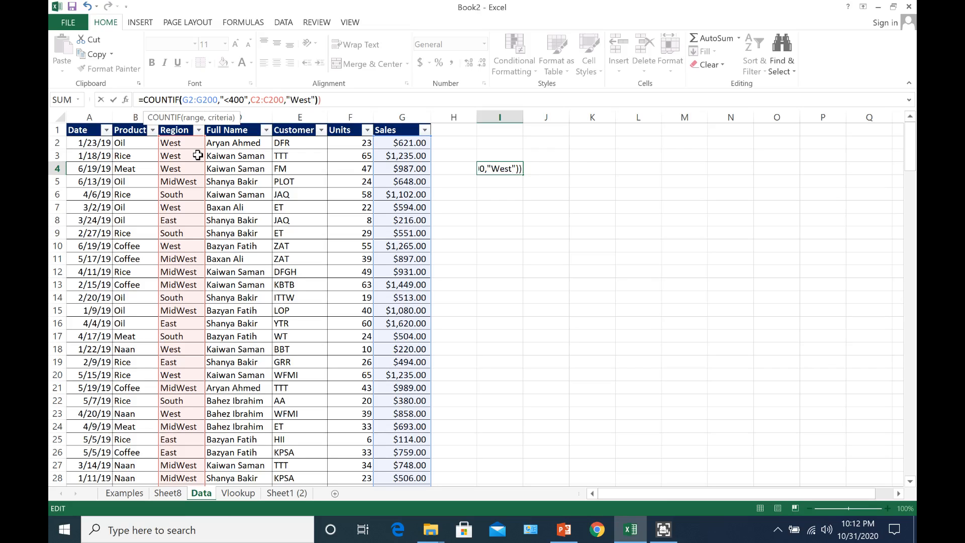
{"action": "key", "text": "Right"}
{"action": "key", "text": "BackSpace"}
{"action": "key", "text": "Return"}
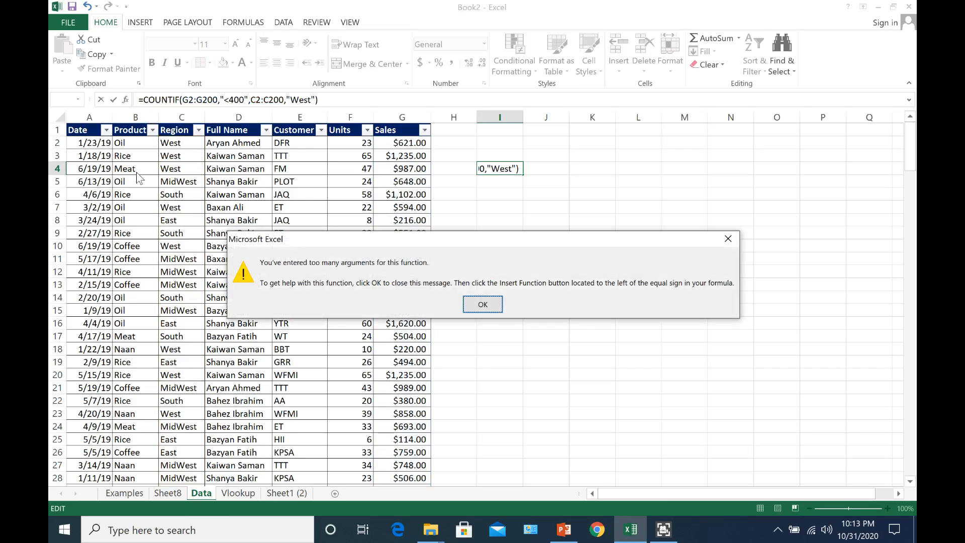
{"action": "left_click", "coordinate": [483, 304]}
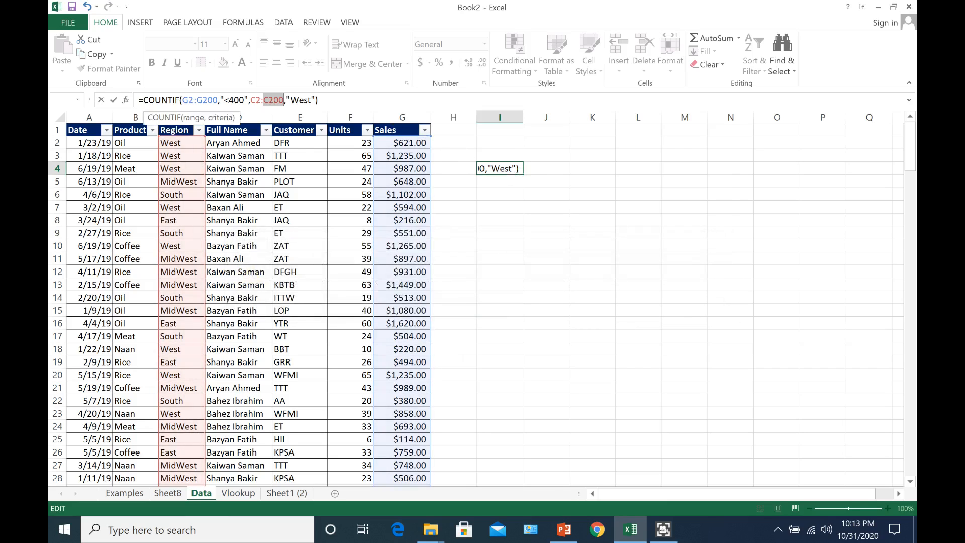
Change the function in the I4 formula from COUNTIF to COUNTIFS, keeping its arguments, and enter it
{"action": "left_click", "coordinate": [181, 100]}
{"action": "type", "text": "S"}
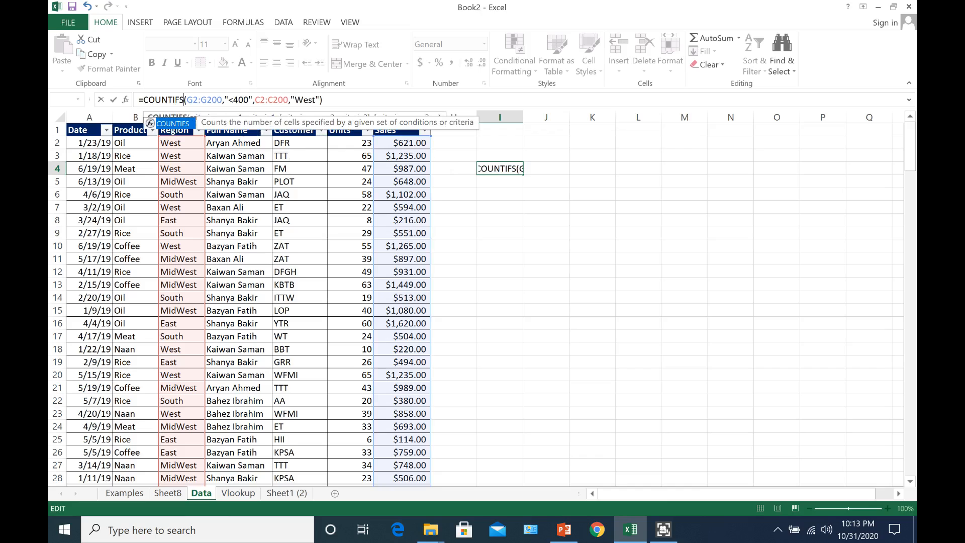
{"action": "key", "text": "Return"}
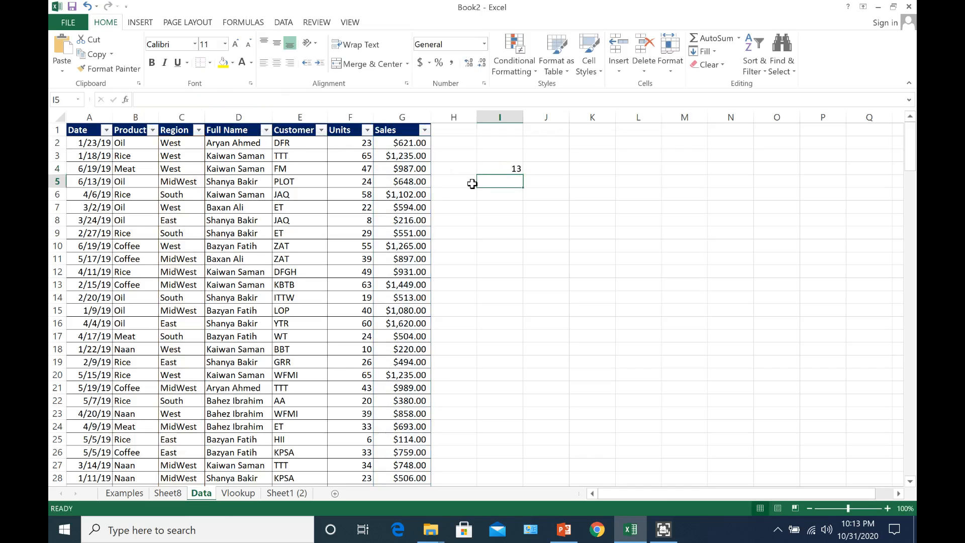
{"action": "left_click", "coordinate": [498, 169]}
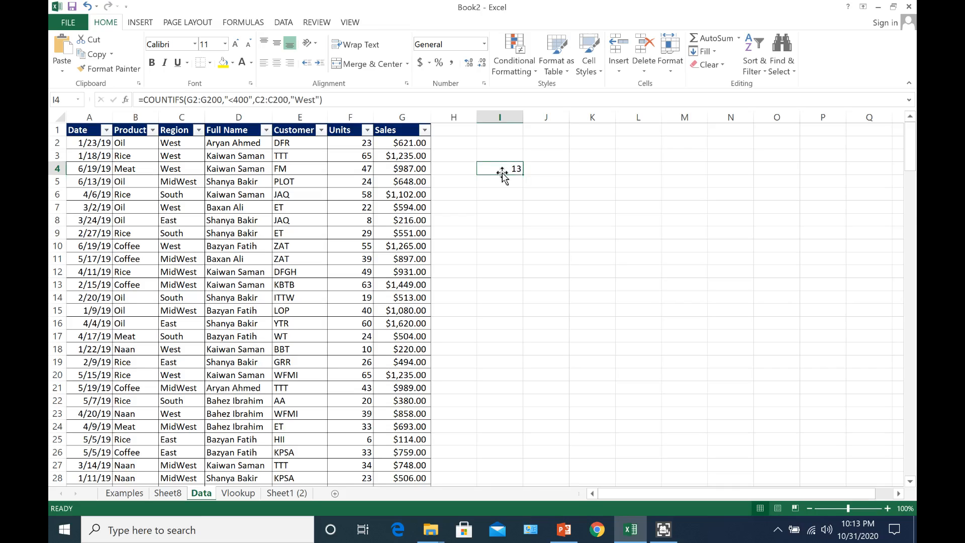
Filter the Sales column to show only rows with values less than 400
{"action": "left_click", "coordinate": [425, 130]}
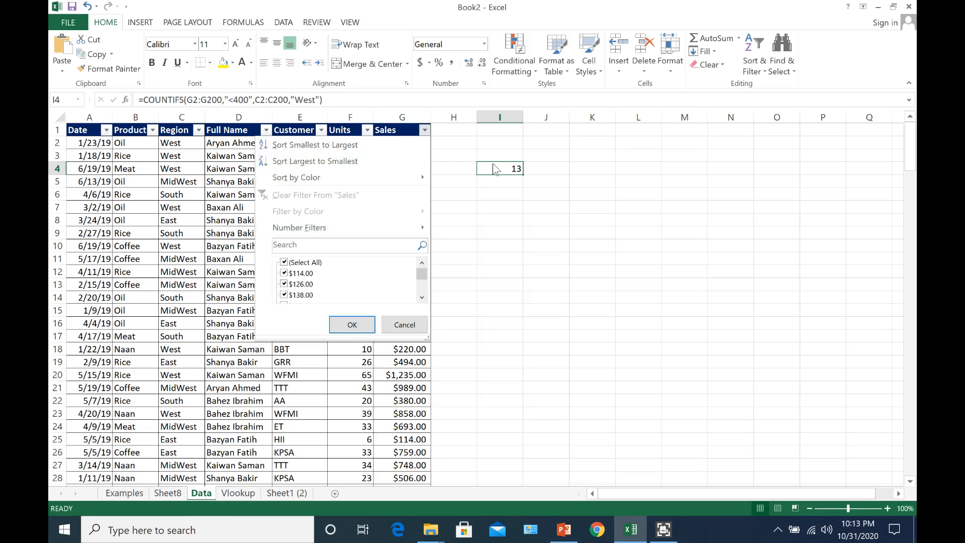
{"action": "mouse_move", "coordinate": [415, 230]}
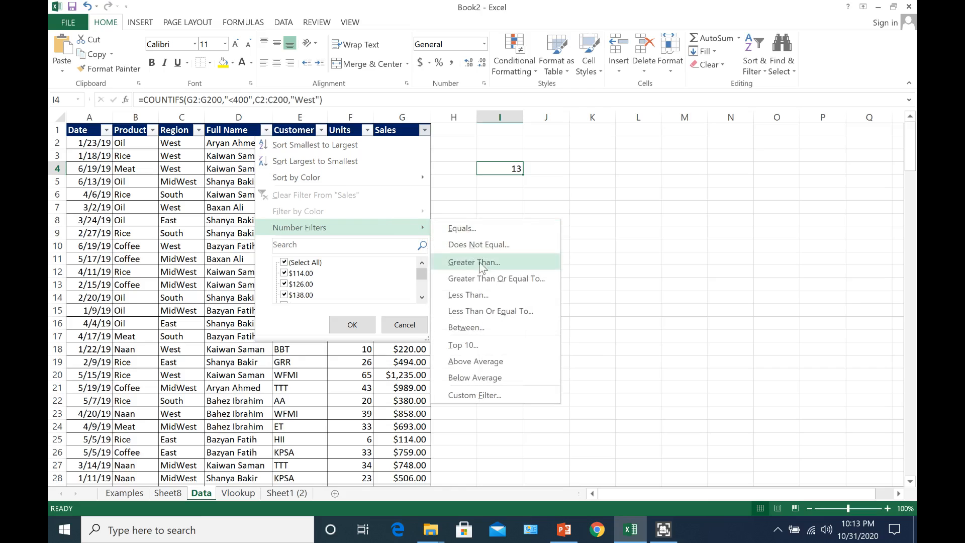
{"action": "left_click", "coordinate": [468, 294]}
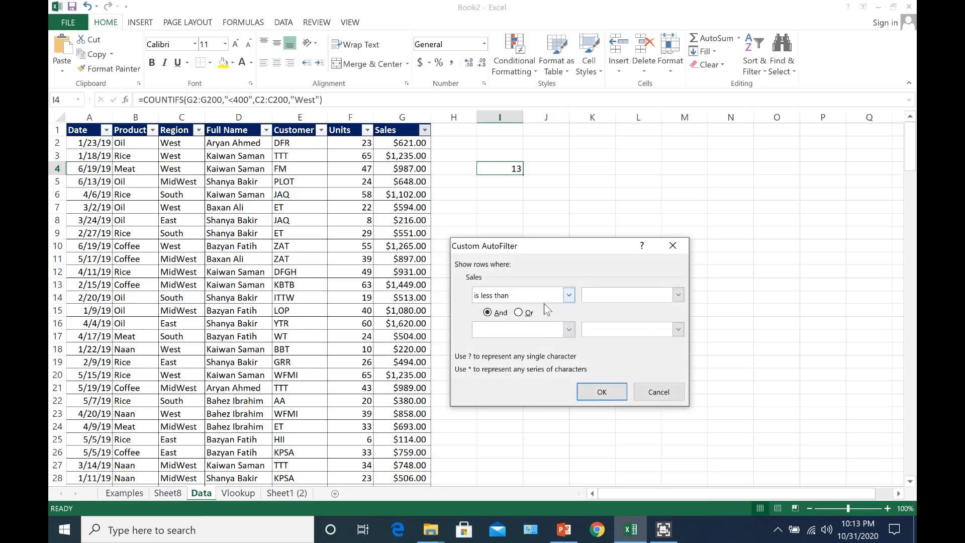
{"action": "type", "text": "400"}
{"action": "left_click", "coordinate": [595, 393]}
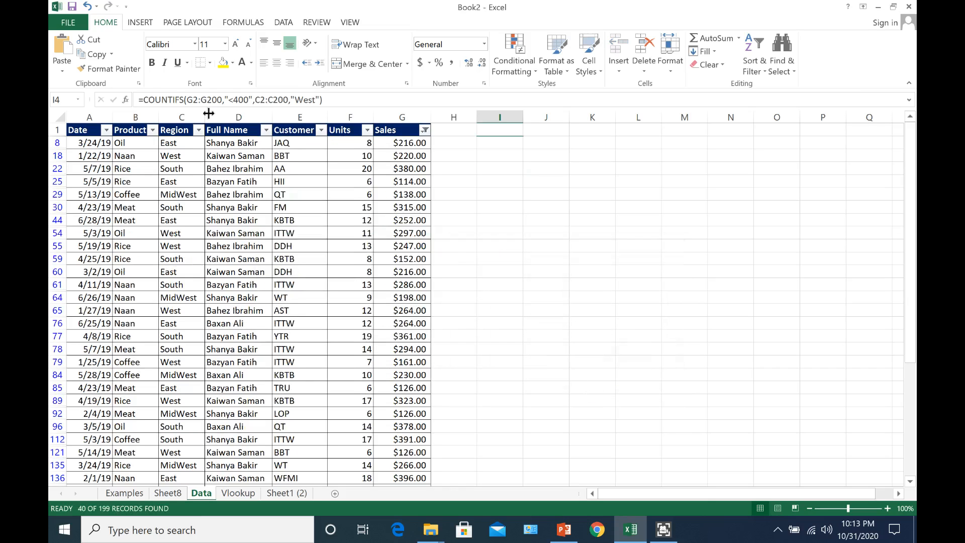
Filter the Region column to show only West and select the remaining Sales values to count them
{"action": "left_click", "coordinate": [199, 129]}
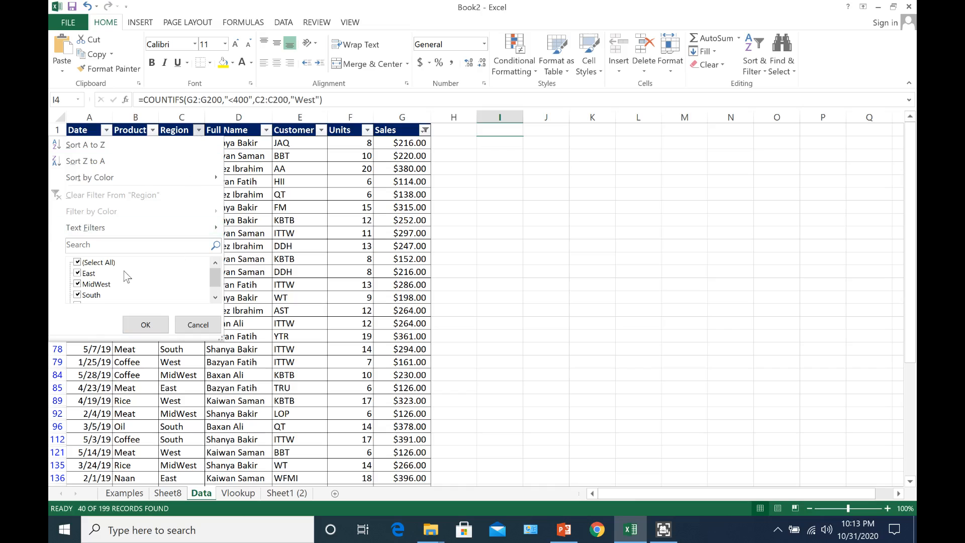
{"action": "left_click", "coordinate": [78, 262]}
{"action": "left_click", "coordinate": [78, 294]}
{"action": "left_click", "coordinate": [145, 324]}
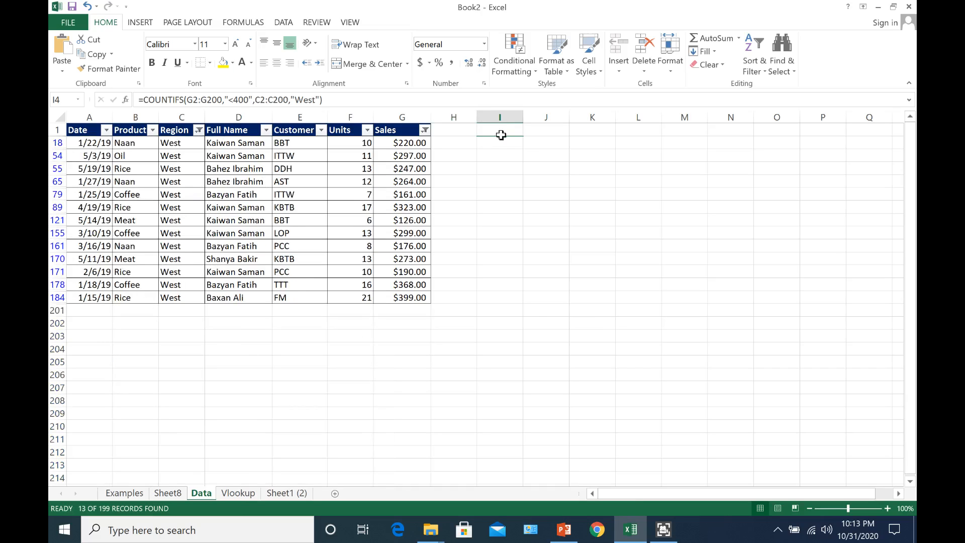
{"action": "left_click_drag", "start_coordinate": [402, 143], "coordinate": [415, 298]}
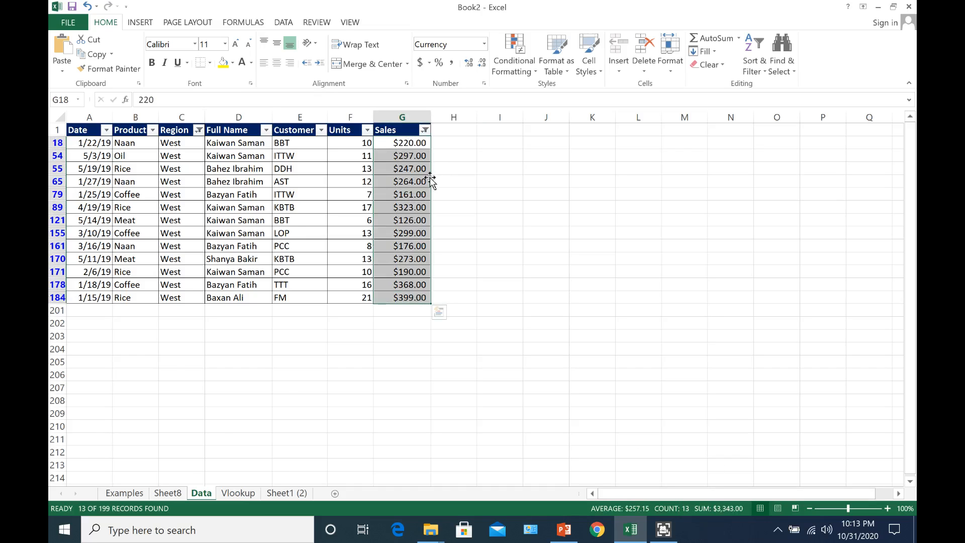
Undo the Region and Sales filters and reselect the COUNTIFS formula cell I4
{"action": "key", "text": "ctrl+z"}
{"action": "key", "text": "ctrl+z"}
{"action": "left_click", "coordinate": [500, 168]}
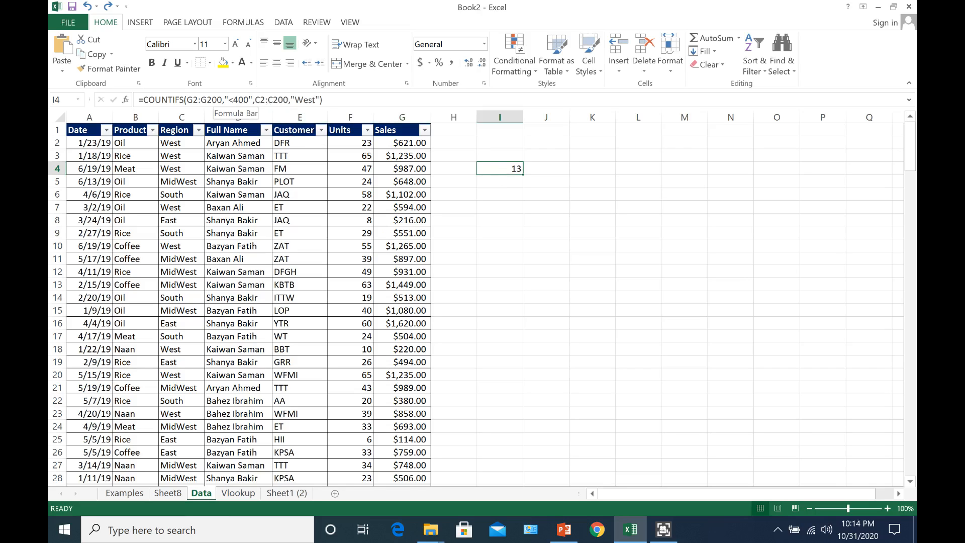
Enter the labels Region in J1 and Sales in J2, and move both cells to M5:M6
{"action": "left_click", "coordinate": [564, 143]}
{"action": "type", "text": "Sales"}
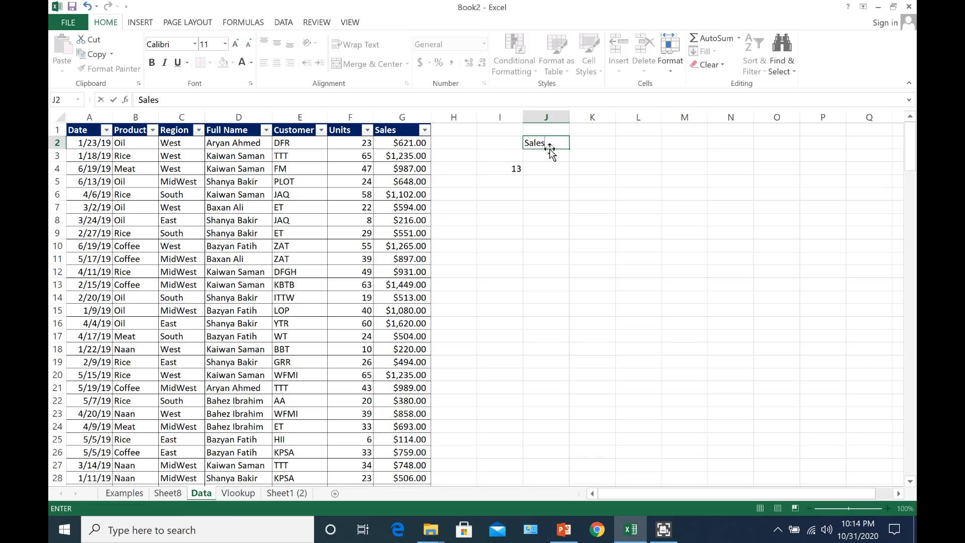
{"action": "left_click", "coordinate": [551, 130]}
{"action": "type", "text": "Reg"}
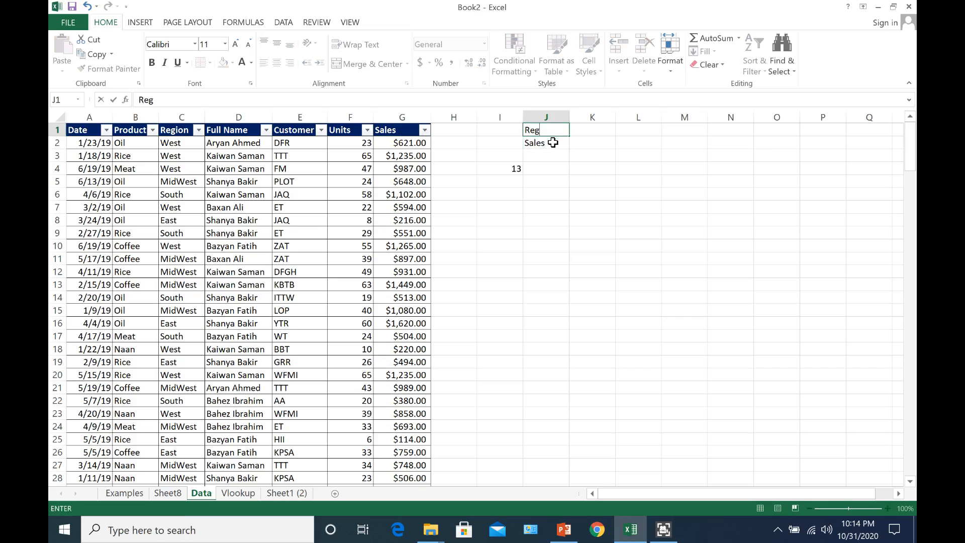
{"action": "type", "text": "ion"}
{"action": "left_click", "coordinate": [553, 143]}
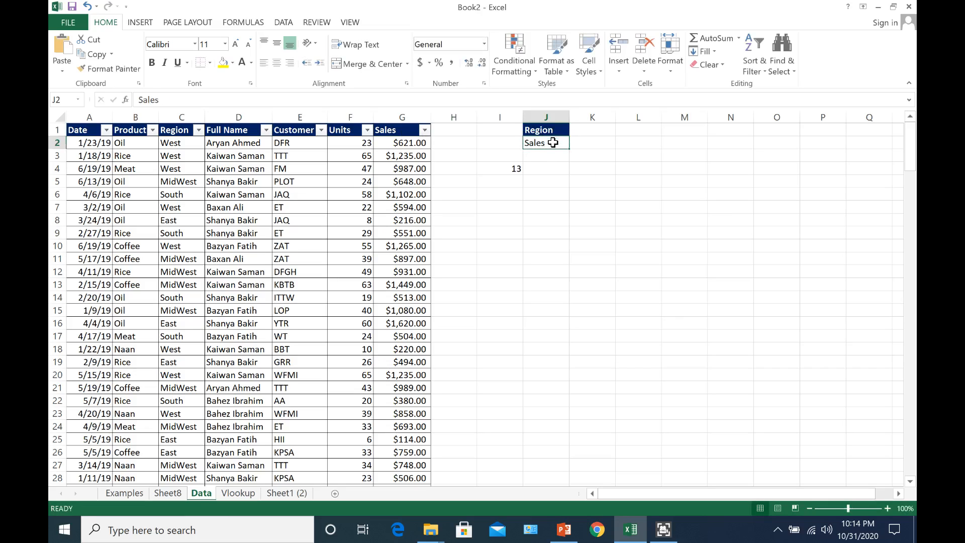
{"action": "left_click_drag", "start_coordinate": [547, 131], "coordinate": [668, 184]}
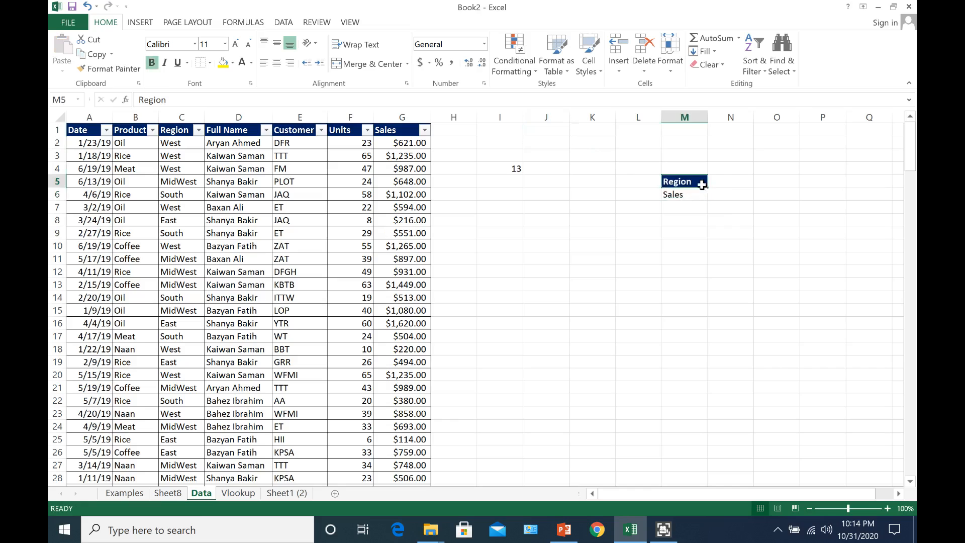
Enter the criteria values West in N5 beside Region and <400 in N6 beside Sales
{"action": "left_click", "coordinate": [731, 182]}
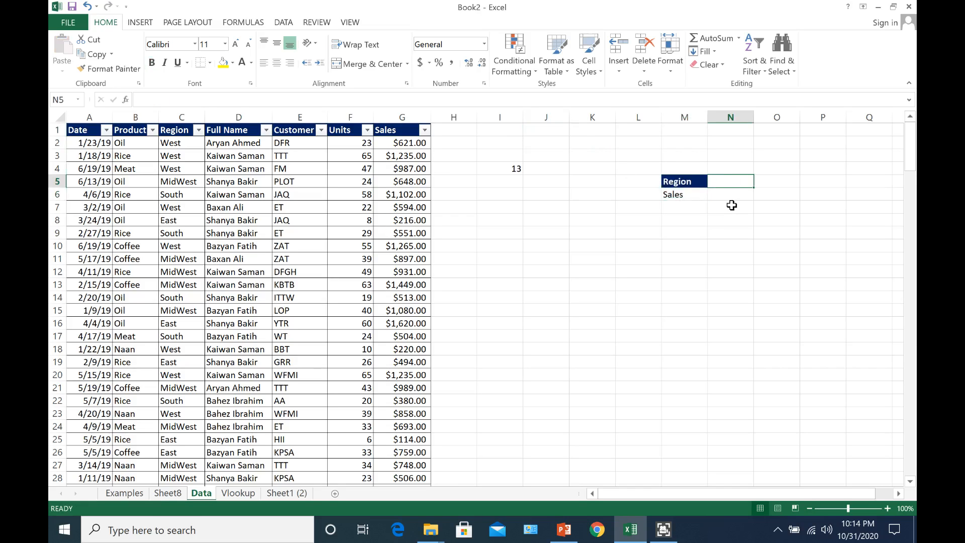
{"action": "type", "text": "West"}
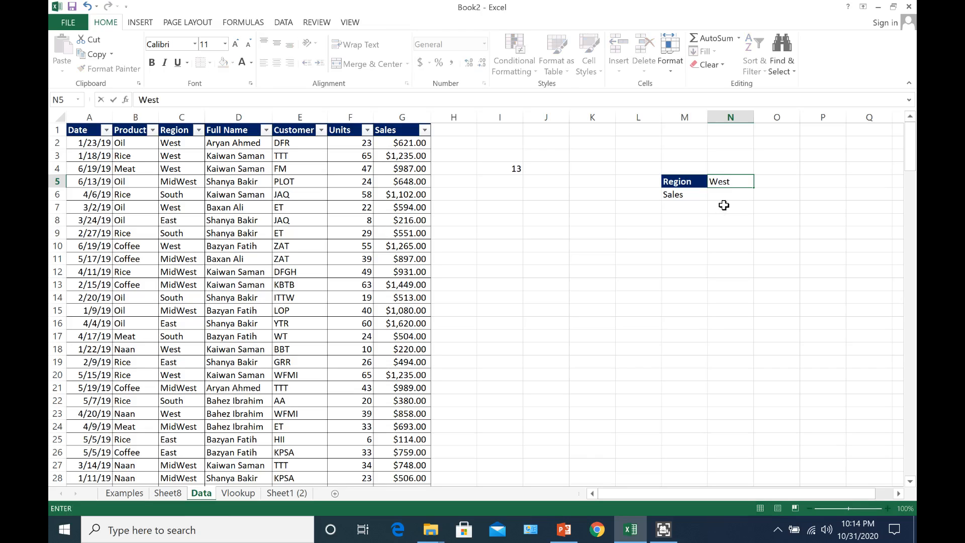
{"action": "key", "text": "Return"}
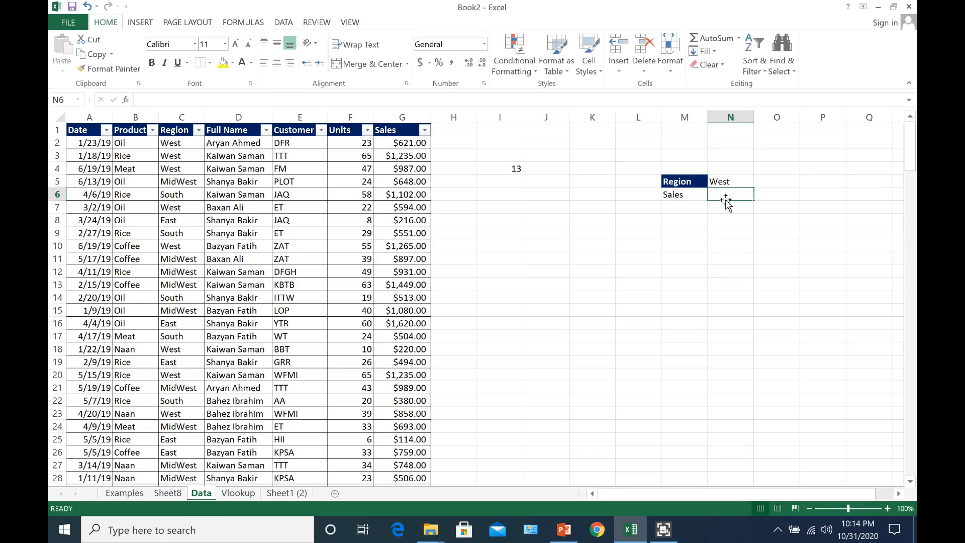
{"action": "type", "text": "<400"}
{"action": "key", "text": "Return"}
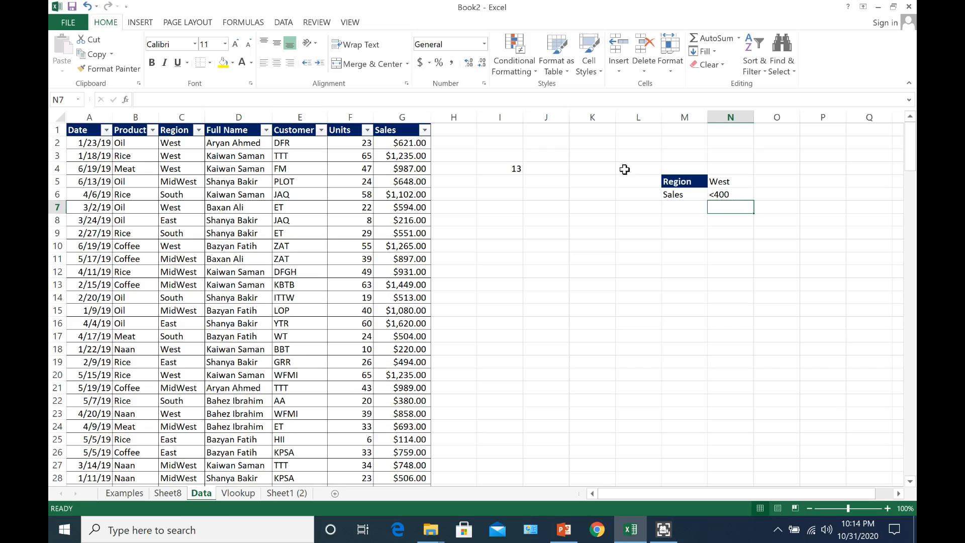
Replace the typed criteria in the I4 COUNTIFS formula with references to N6 for sales and N5 for region
{"action": "left_click", "coordinate": [515, 169]}
{"action": "left_click_drag", "start_coordinate": [225, 100], "coordinate": [254, 100]}
{"action": "key", "text": "Delete"}
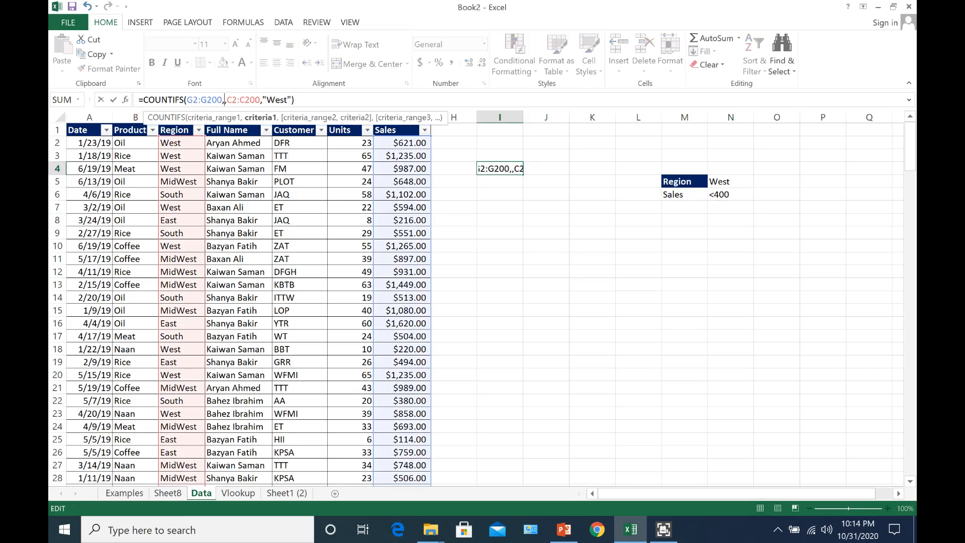
{"action": "left_click", "coordinate": [728, 195]}
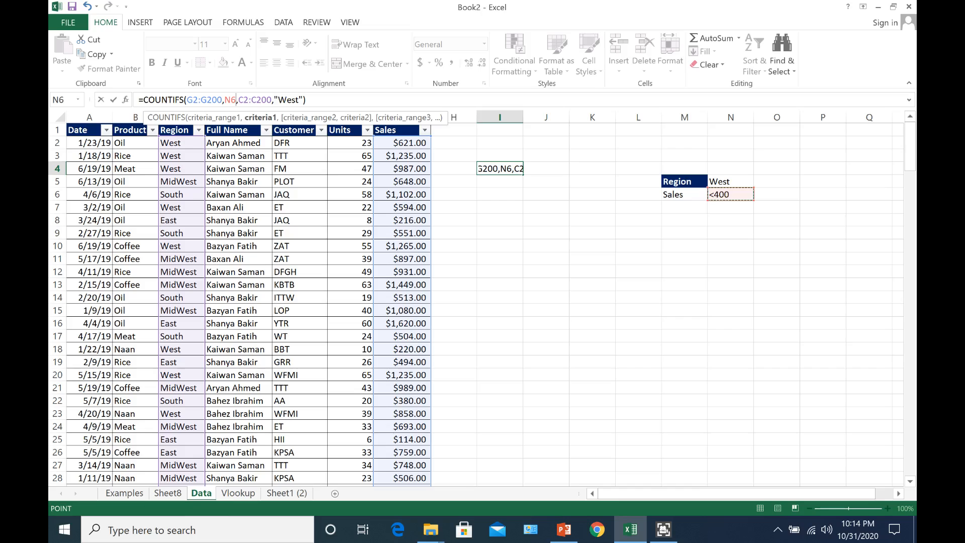
{"action": "left_click_drag", "start_coordinate": [291, 99], "coordinate": [304, 100]}
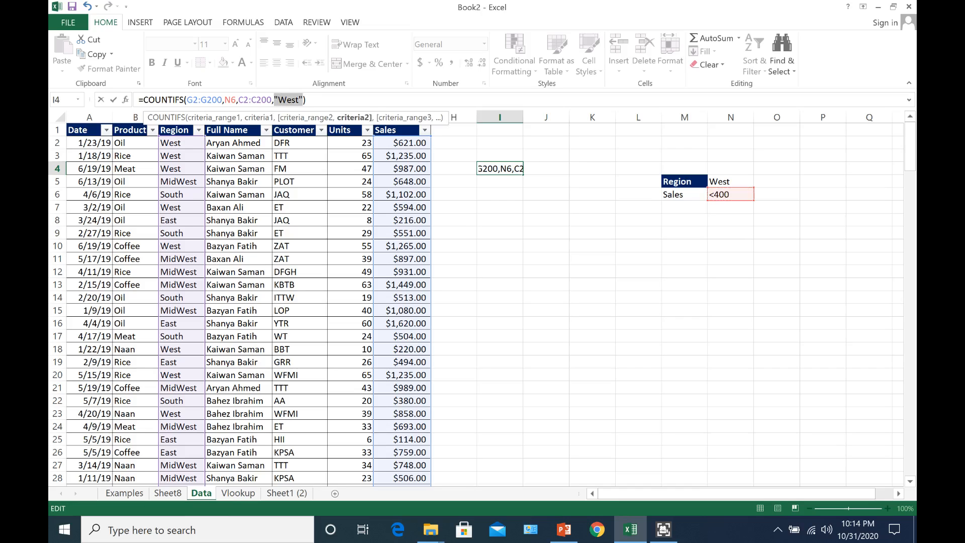
{"action": "left_click", "coordinate": [736, 182]}
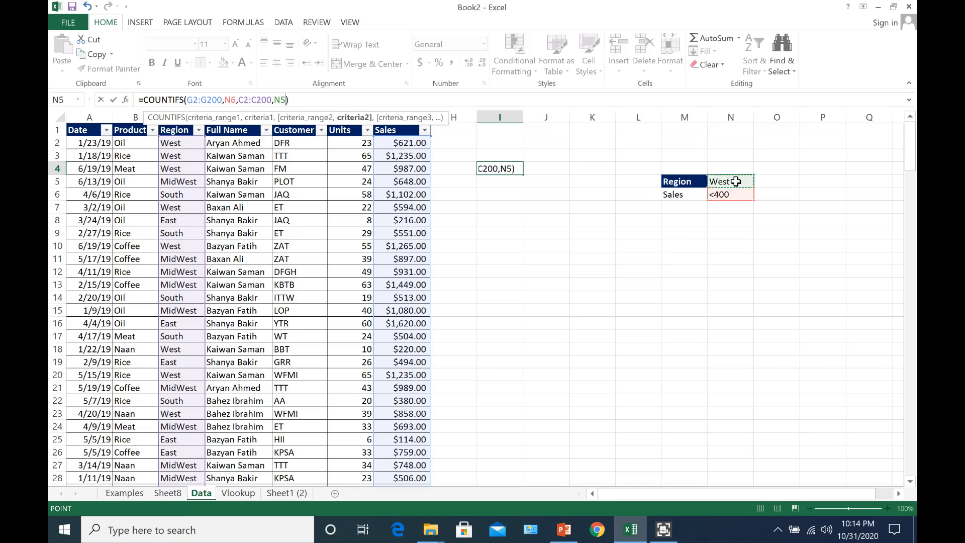
{"action": "key", "text": "ctrl+Return"}
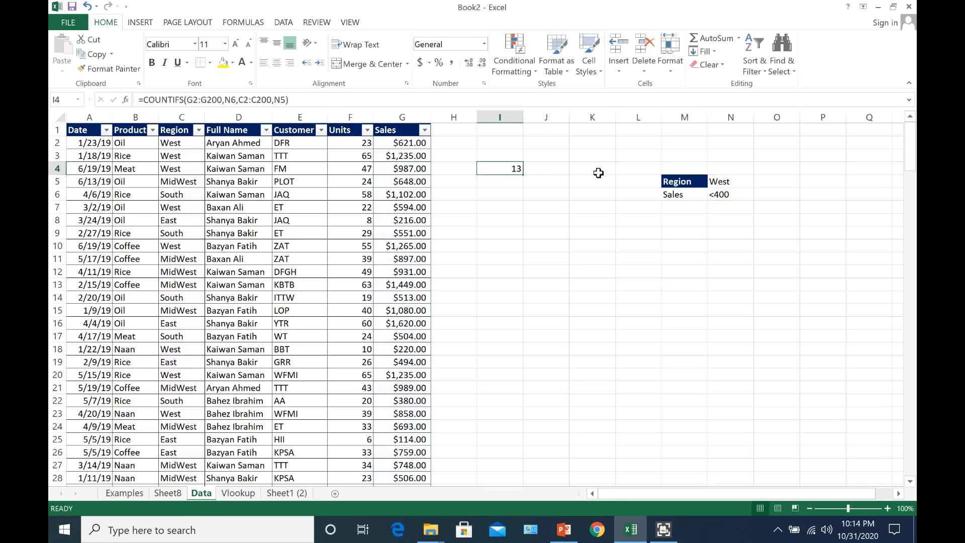
Set the region criterion in N5 to East and check the recalculated count in I4
{"action": "left_click", "coordinate": [726, 182]}
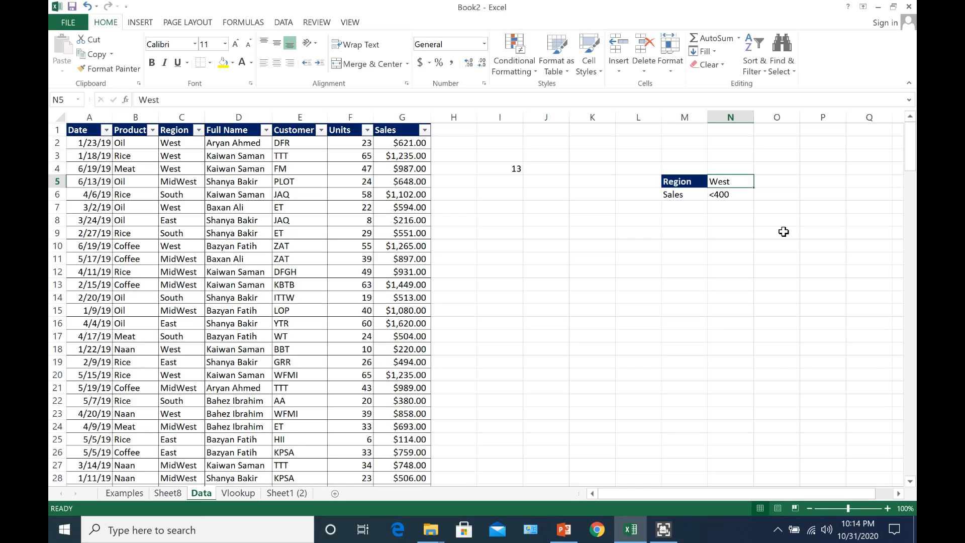
{"action": "type", "text": "Ea"}
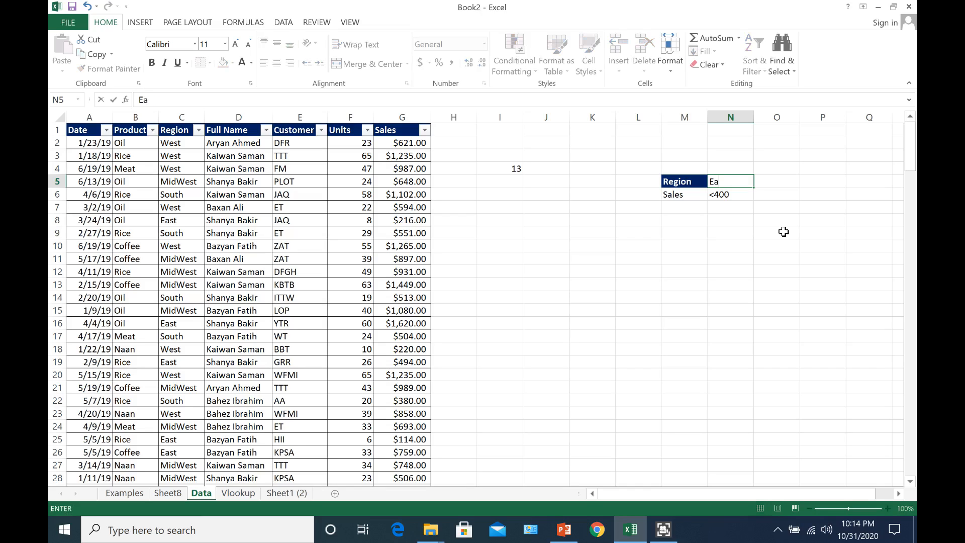
{"action": "key", "text": "Return"}
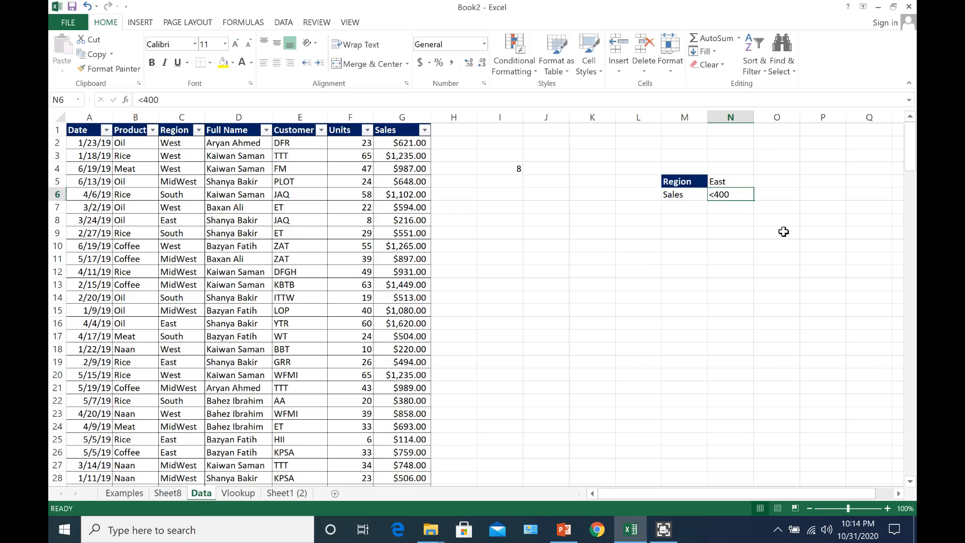
{"action": "left_click", "coordinate": [507, 167]}
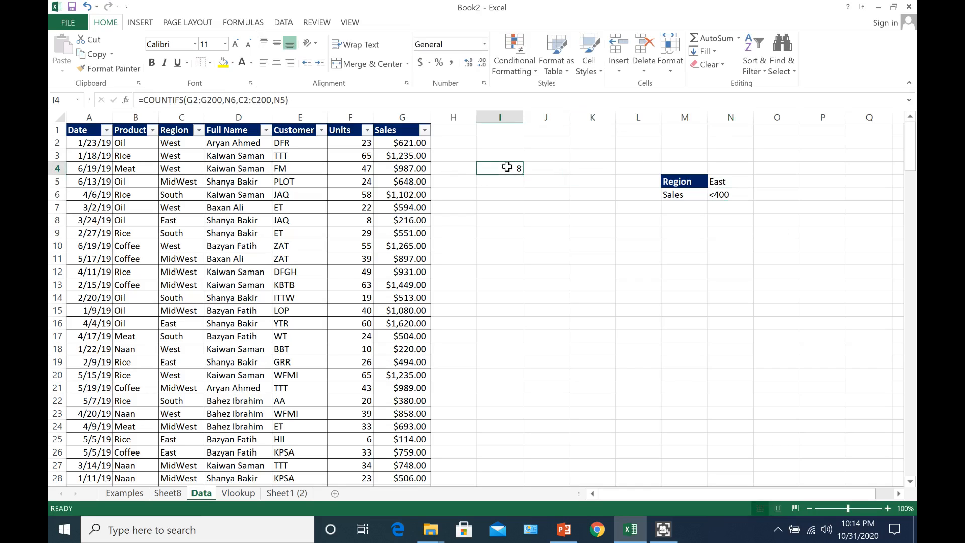
Set the region criterion in N5 to South
{"action": "left_click", "coordinate": [736, 184]}
{"action": "type", "text": "South"}
{"action": "key", "text": "Return"}
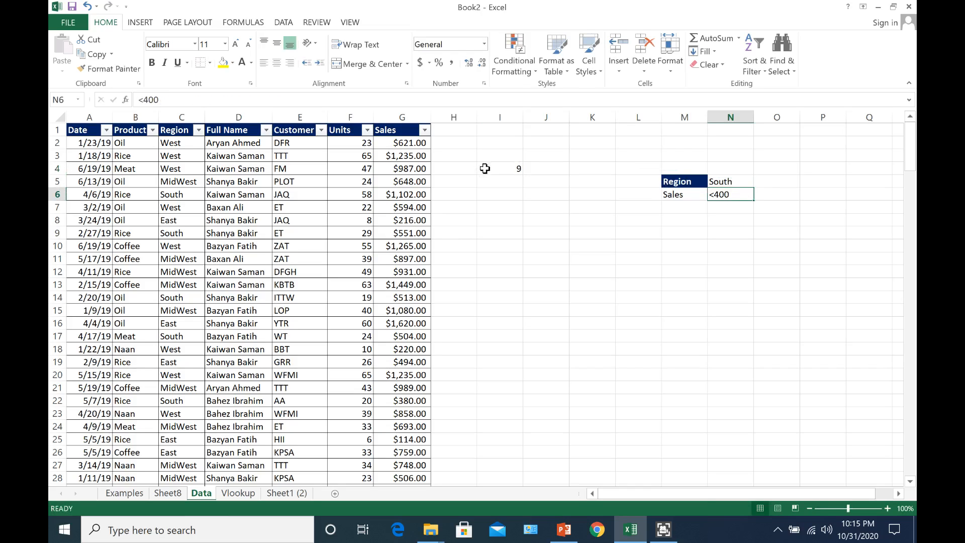
Set the sales criterion in N6 to <300 and check the recalculated count in I4
{"action": "double_click", "coordinate": [727, 194]}
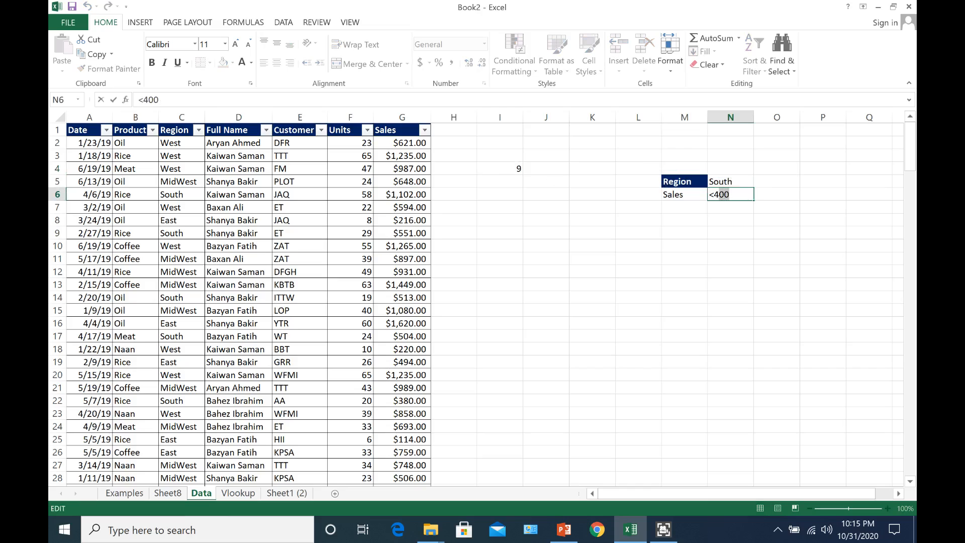
{"action": "left_click", "coordinate": [719, 193]}
{"action": "key", "text": "BackSpace"}
{"action": "type", "text": "3"}
{"action": "key", "text": "Return"}
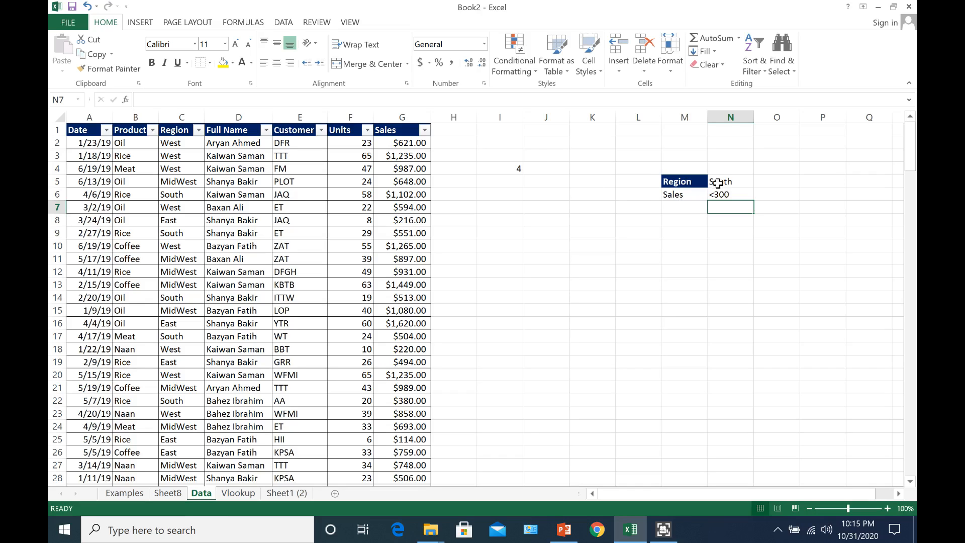
{"action": "left_click", "coordinate": [717, 181]}
{"action": "left_click", "coordinate": [511, 168]}
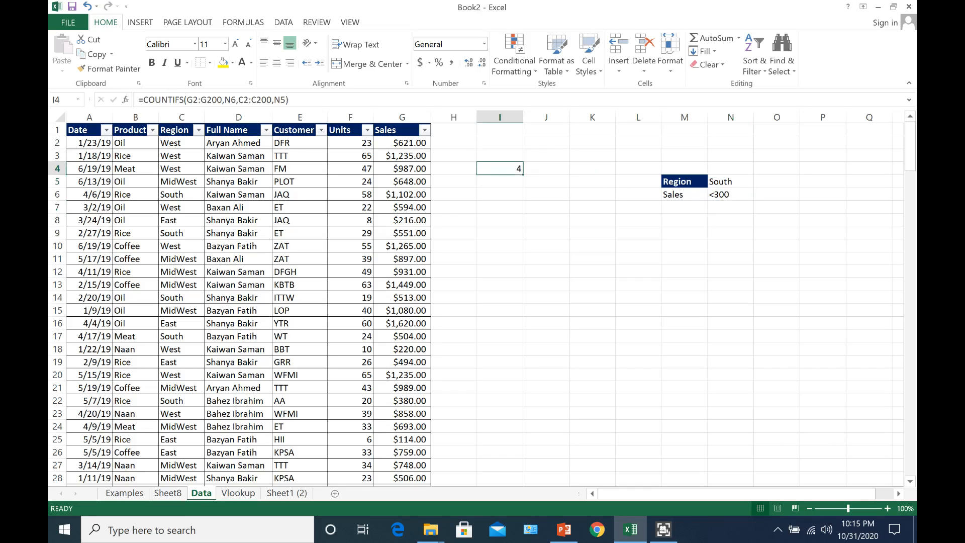
Extend the COUNTIFS formula in I4 with a third criteria pair, range B2:B200 and the typed criterion "Oil"
{"action": "left_click", "coordinate": [181, 102]}
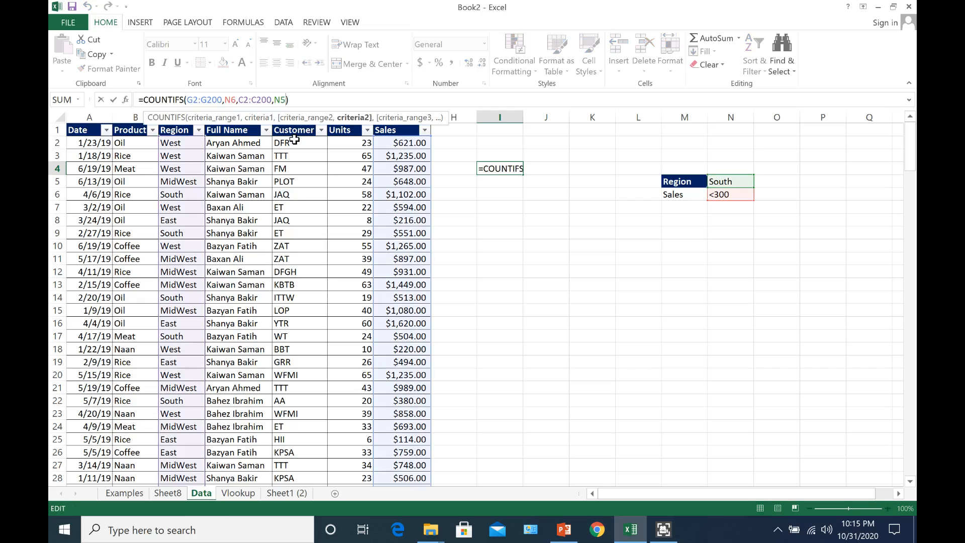
{"action": "type", "text": ","}
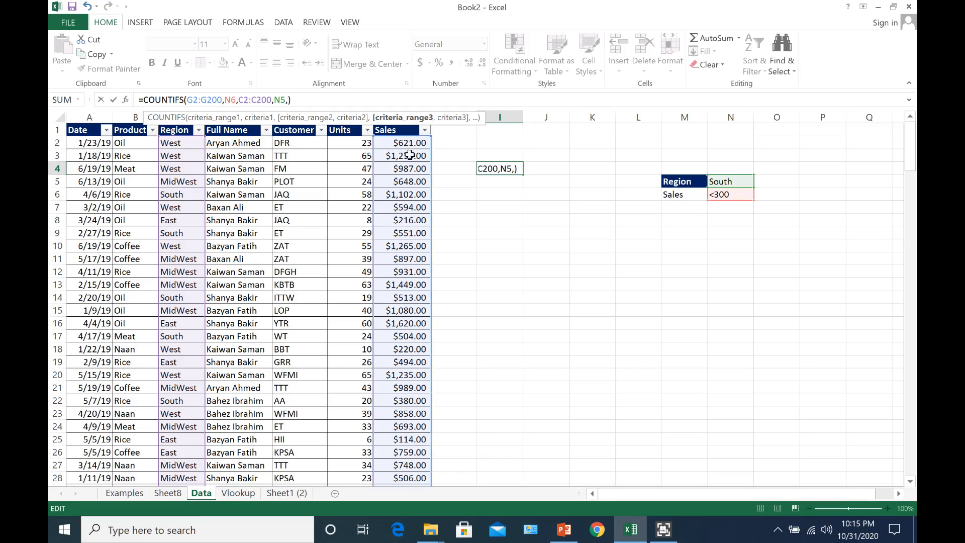
{"action": "left_click", "coordinate": [514, 170]}
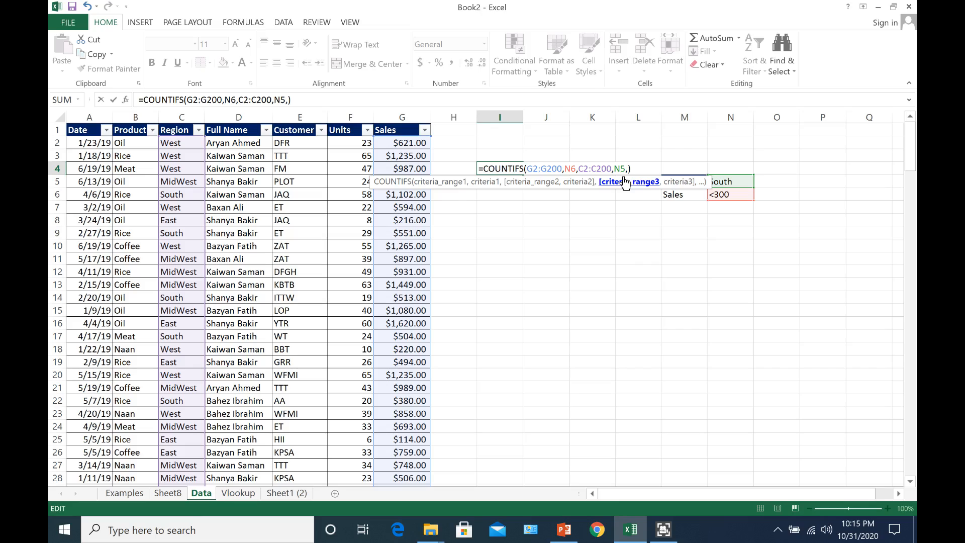
{"action": "type", "text": "B"}
{"action": "type", "text": "2:"}
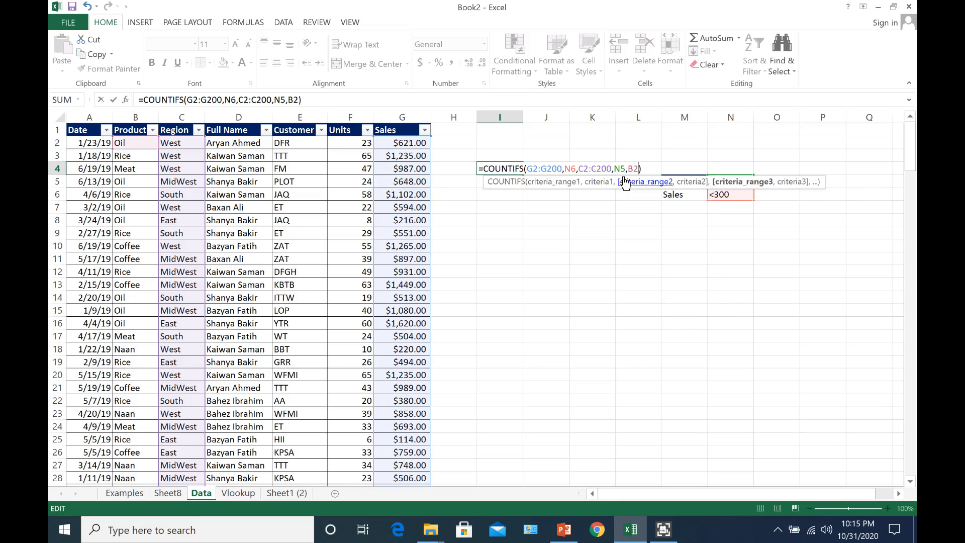
{"action": "type", "text": "B"}
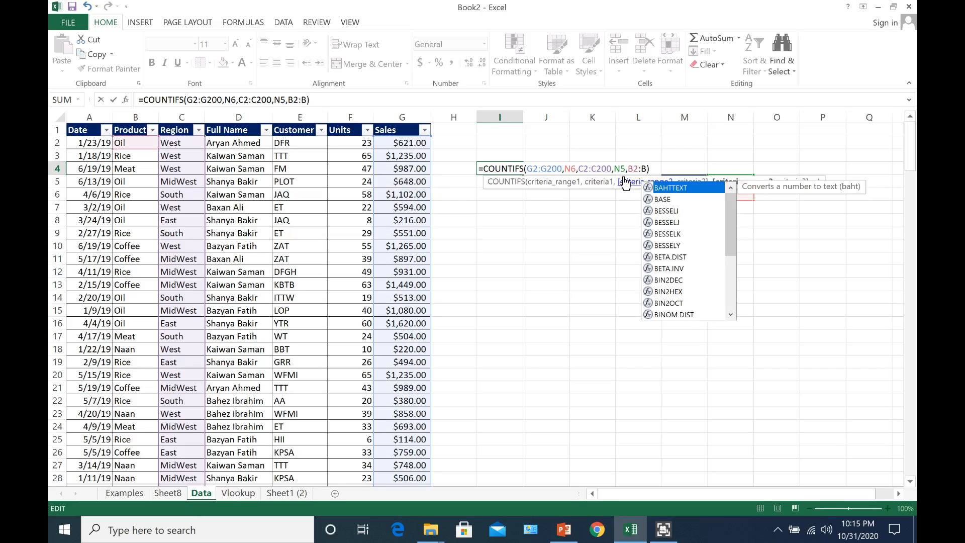
{"action": "type", "text": "200,"}
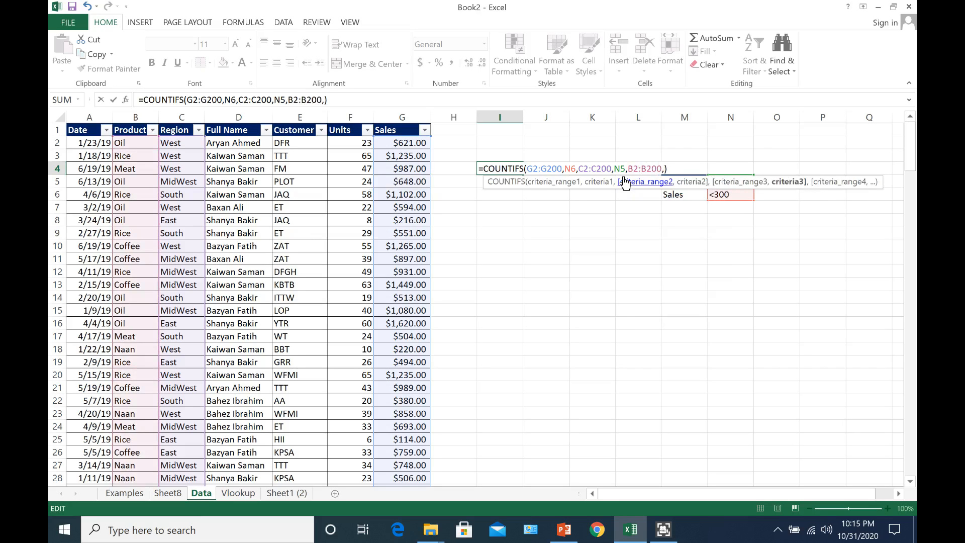
{"action": "type", "text": "\"Oil\""}
{"action": "key", "text": "Return"}
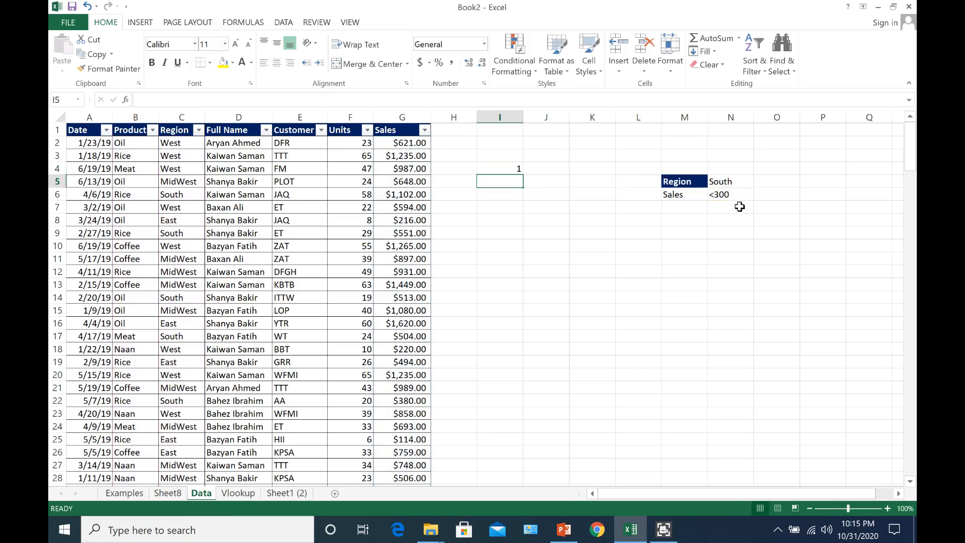
Add a product criterion below the sales criterion, labelled Product in M7 with the value Oil in N7
{"action": "left_click", "coordinate": [741, 206]}
{"action": "left_click", "coordinate": [687, 208]}
{"action": "type", "text": "Product"}
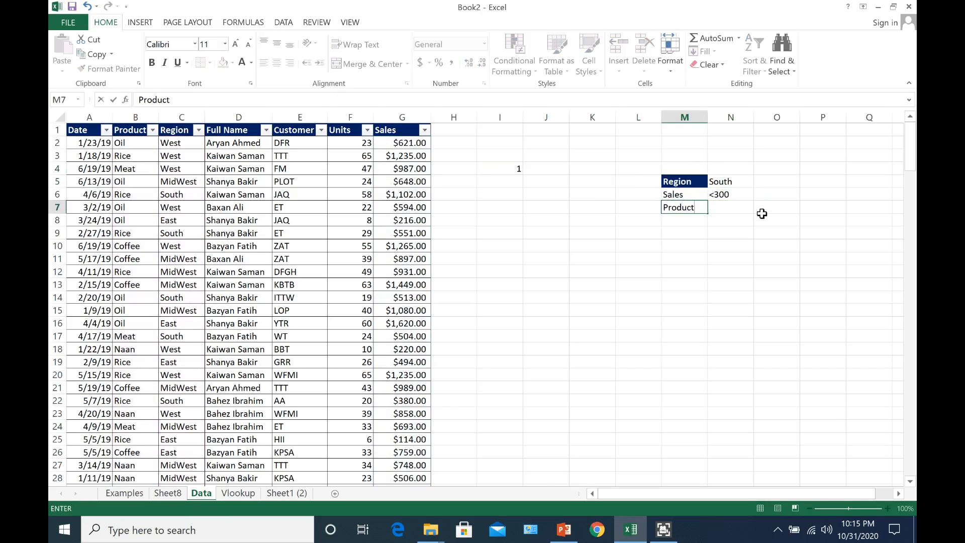
{"action": "left_click", "coordinate": [721, 208]}
{"action": "type", "text": "Oil"}
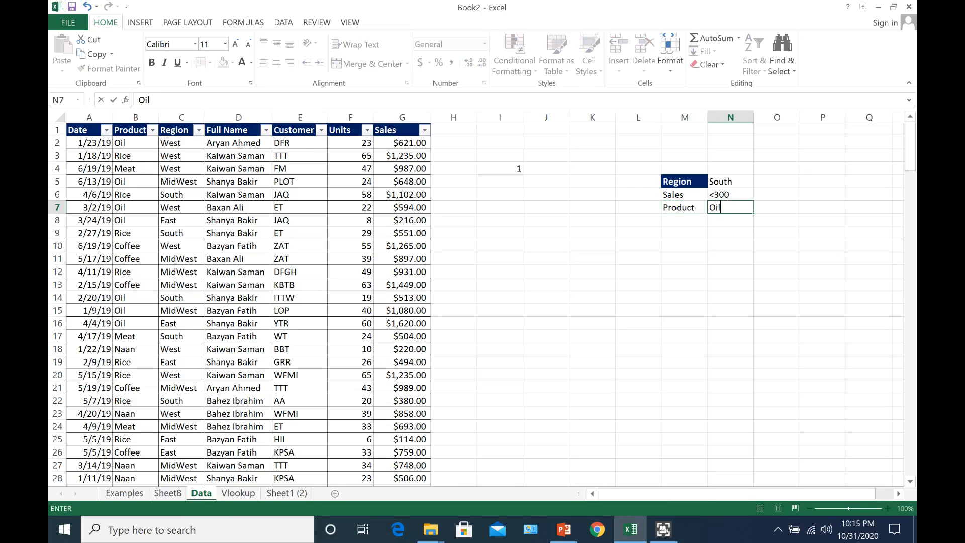
{"action": "left_click", "coordinate": [556, 236]}
Replace the typed "Oil" criterion in the I4 COUNTIFS formula with a reference to N7
{"action": "left_click", "coordinate": [517, 170]}
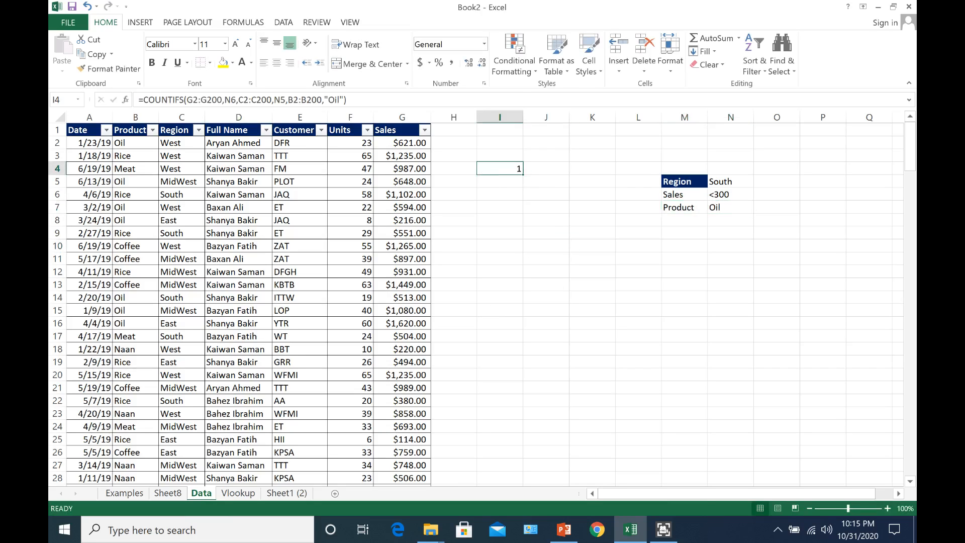
{"action": "left_click_drag", "start_coordinate": [322, 99], "coordinate": [339, 99]}
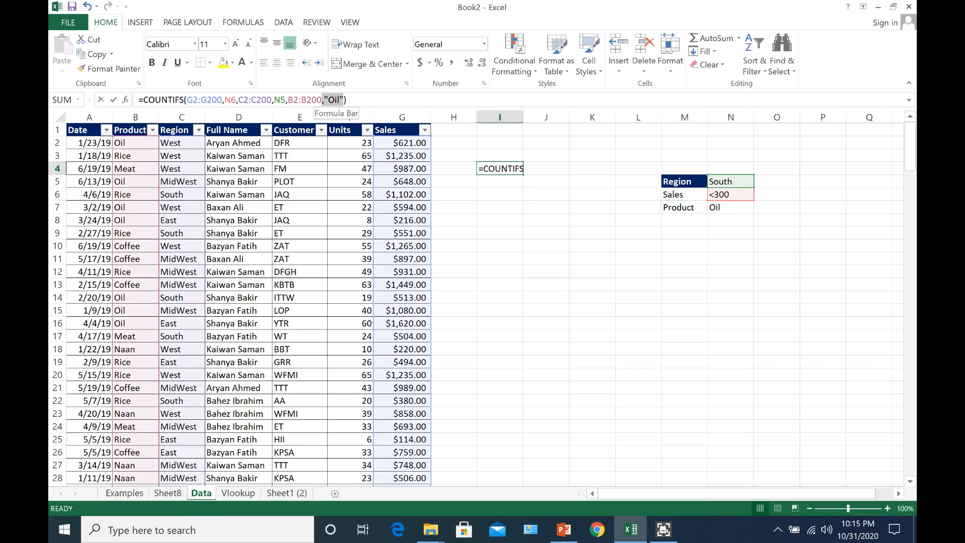
{"action": "key", "text": "BackSpace"}
{"action": "left_click", "coordinate": [741, 211]}
{"action": "key", "text": "Return"}
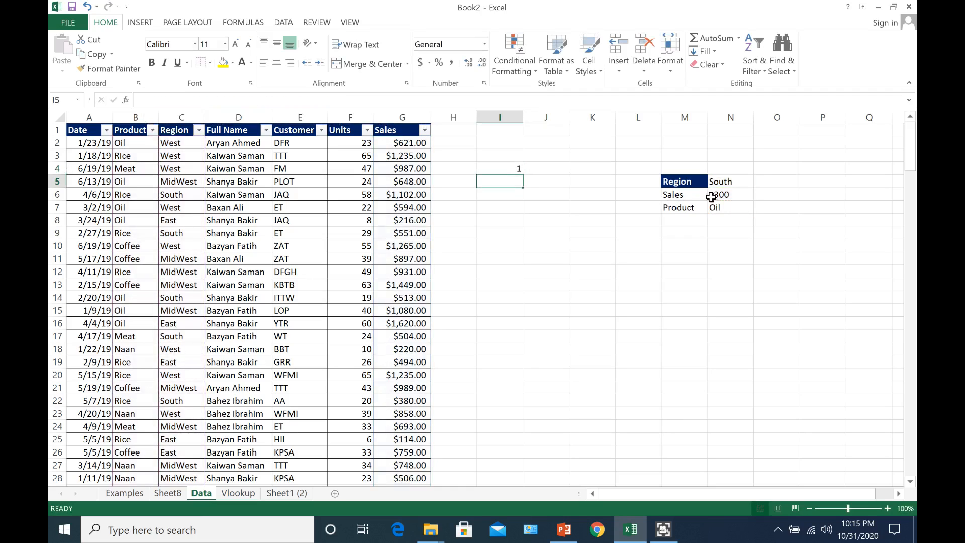
Set the sales criterion in N6 to <500 and check the recalculated count in I4
{"action": "left_click", "coordinate": [719, 207]}
{"action": "double_click", "coordinate": [725, 195]}
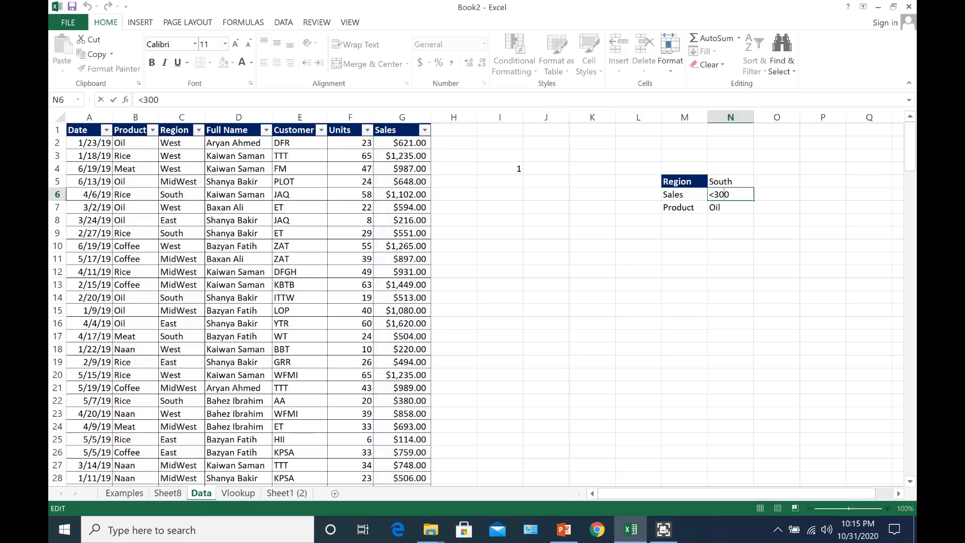
{"action": "key", "text": "BackSpace"}
{"action": "type", "text": "5"}
{"action": "key", "text": "Return"}
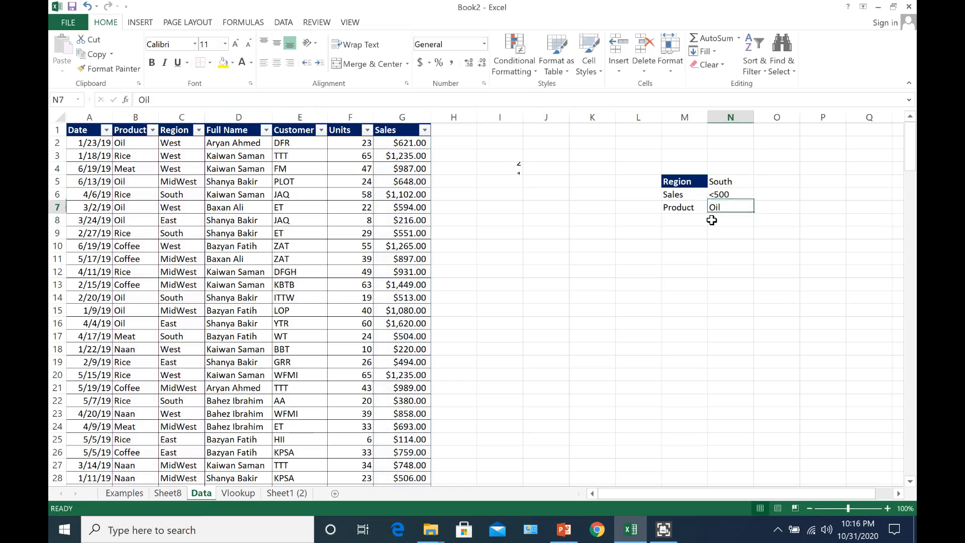
{"action": "left_click", "coordinate": [719, 194]}
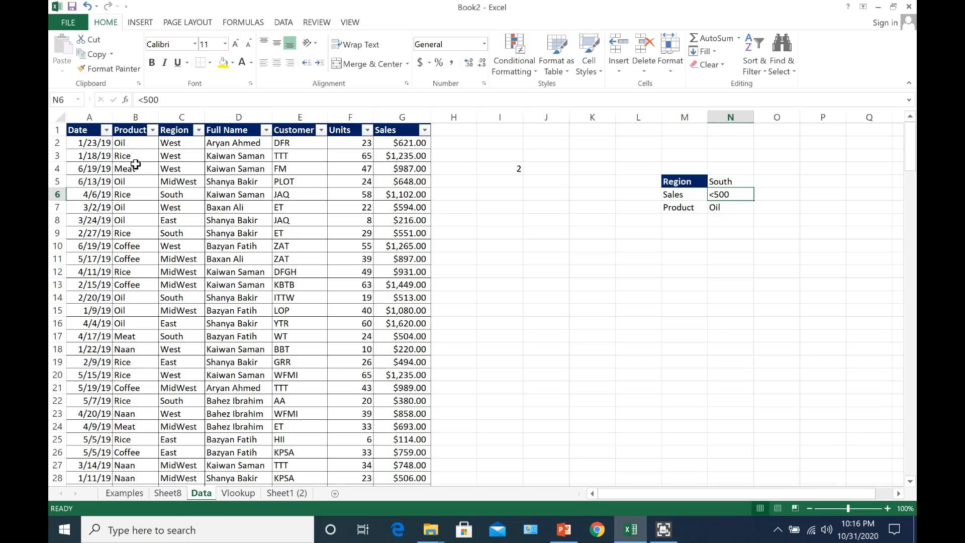
Set the region criterion in N5 to West
{"action": "left_click", "coordinate": [726, 181]}
{"action": "type", "text": "Ws"}
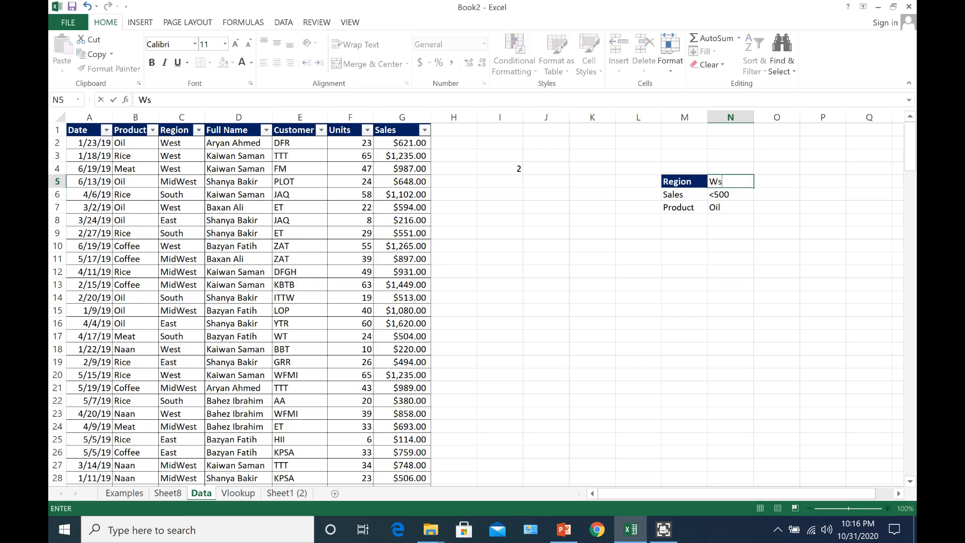
{"action": "type", "text": "t"}
{"action": "key", "text": "Return"}
Set the sales criterion in N6 to <1000 and the product criterion in N7 to Rice
{"action": "double_click", "coordinate": [718, 194]}
{"action": "key", "text": "BackSpace"}
{"action": "key", "text": "BackSpace"}
{"action": "key", "text": "BackSpace"}
{"action": "type", "text": "1000"}
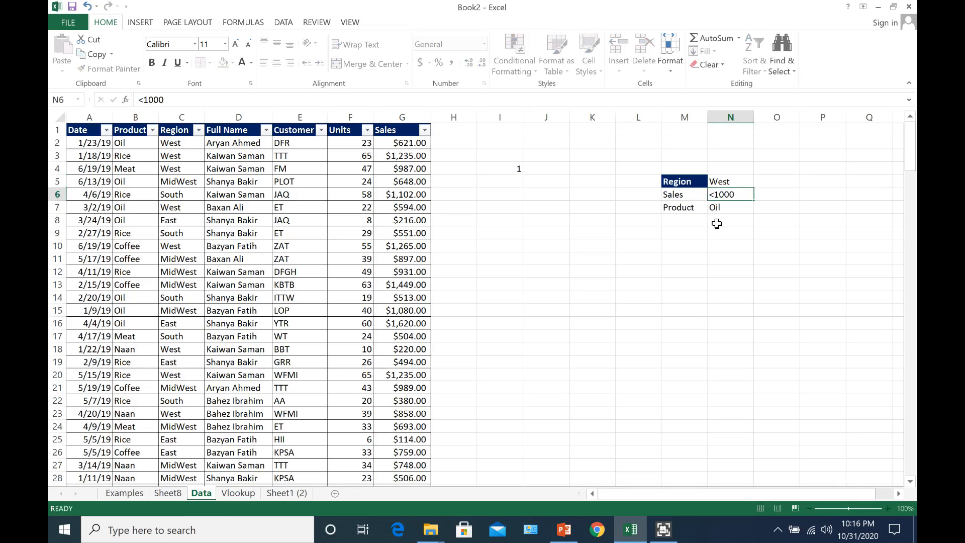
{"action": "key", "text": "Return"}
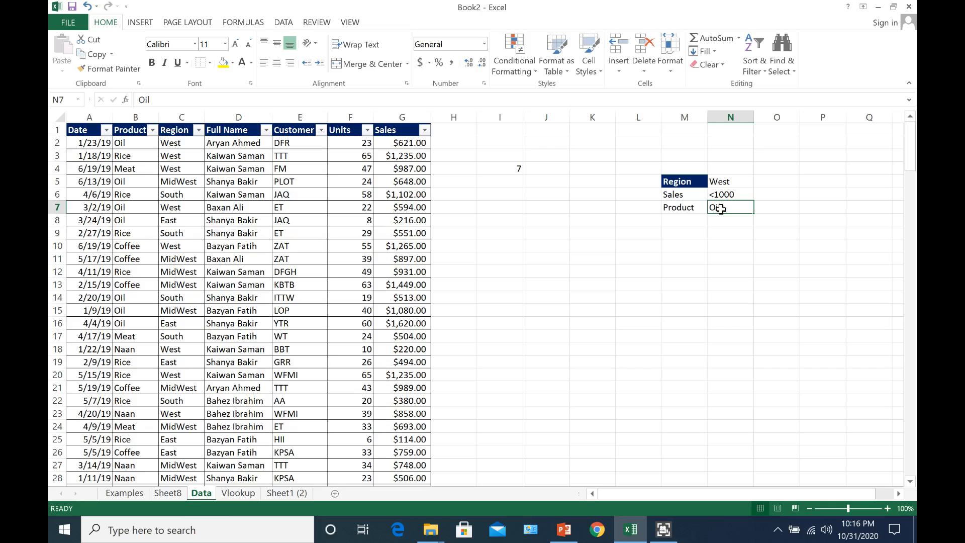
{"action": "type", "text": "Rice"}
{"action": "key", "text": "Return"}
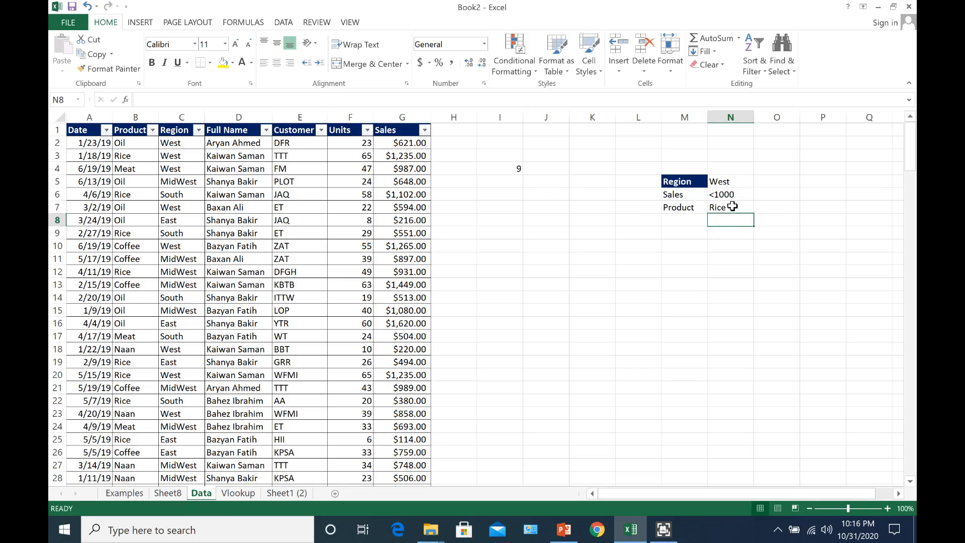
{"action": "left_click", "coordinate": [502, 167]}
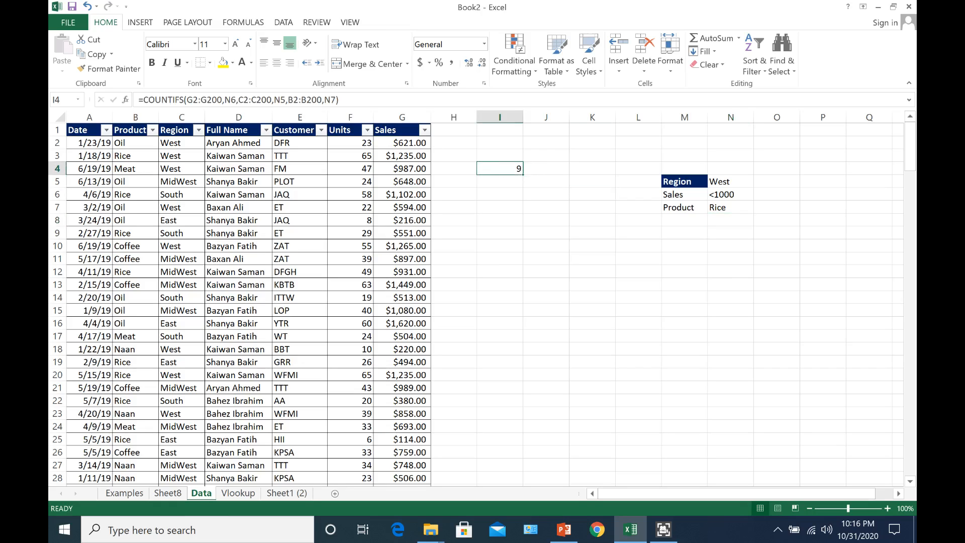
{"action": "key", "text": "F2"}
{"action": "type", "text": ","}
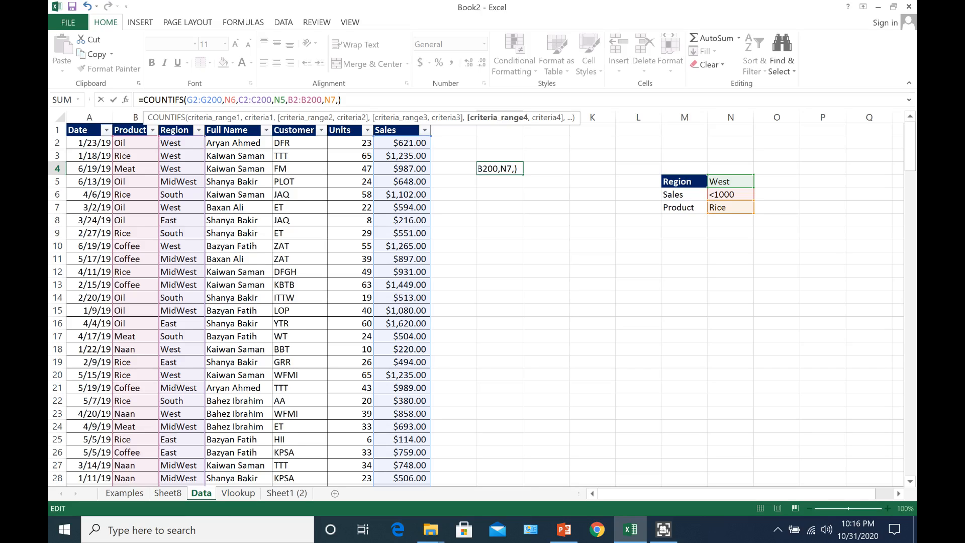
{"action": "key", "text": "BackSpace"}
{"action": "key", "text": "ctrl+Return"}
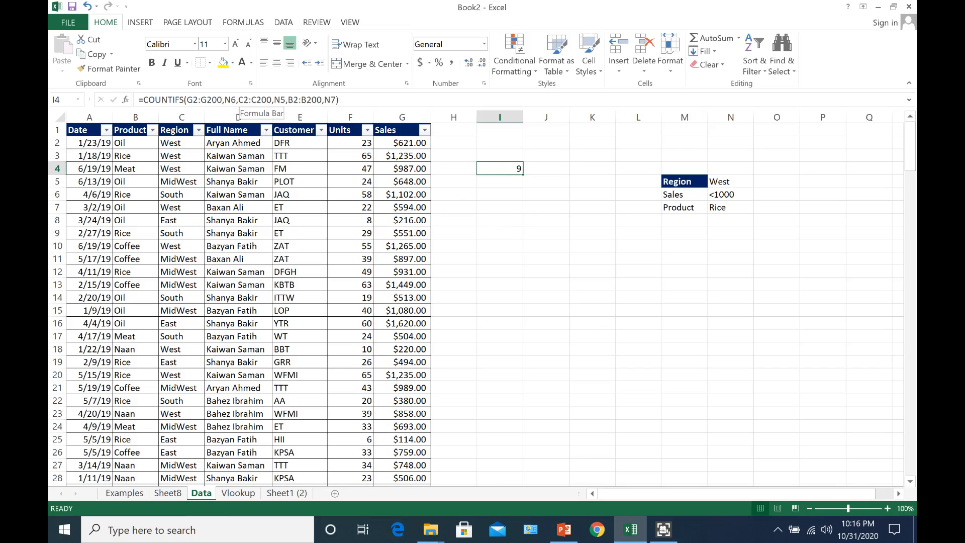
Extend the I4 COUNTIFS formula with a fourth criteria pair, range D2:D200 and the full name from D2 as typed criterion
{"action": "left_click", "coordinate": [238, 101]}
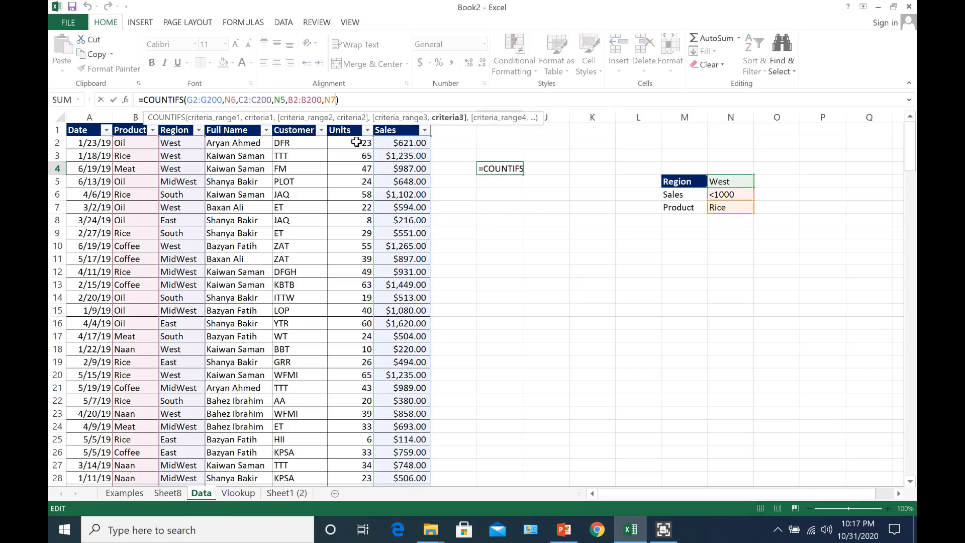
{"action": "type", "text": ","}
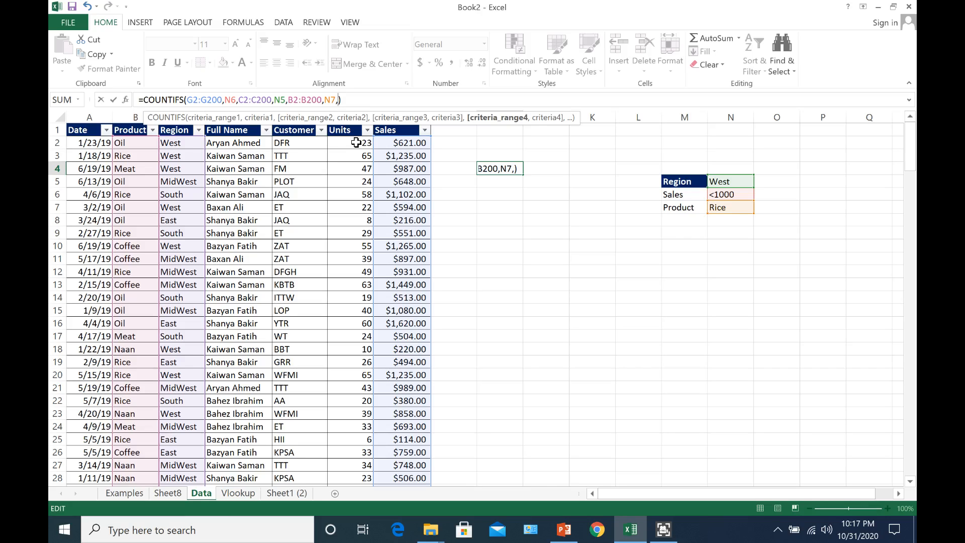
{"action": "type", "text": "D2:D"}
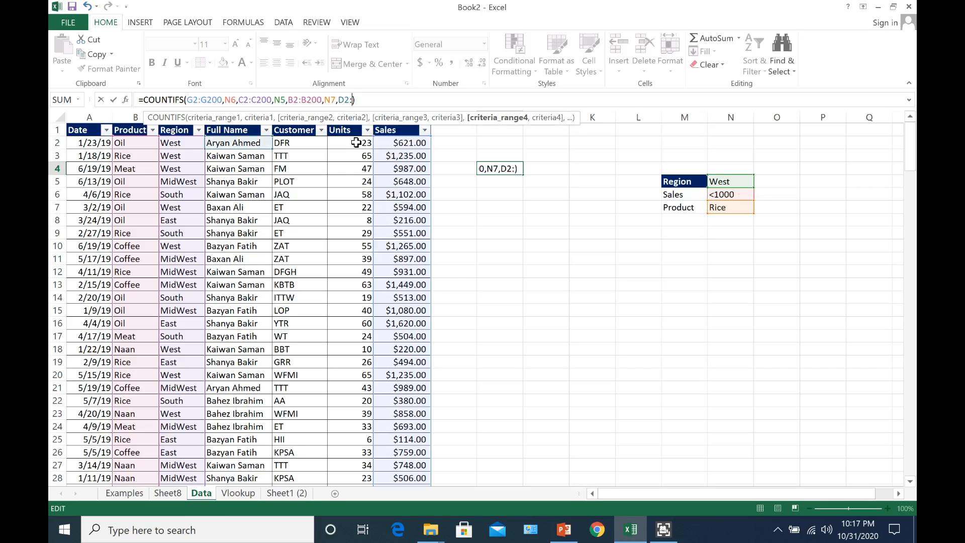
{"action": "type", "text": "200,"}
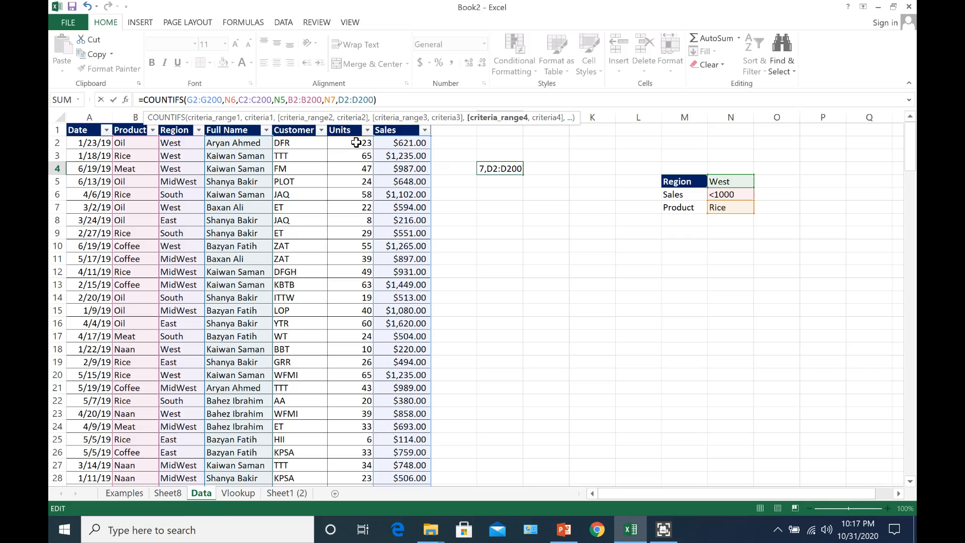
{"action": "type", "text": "\""}
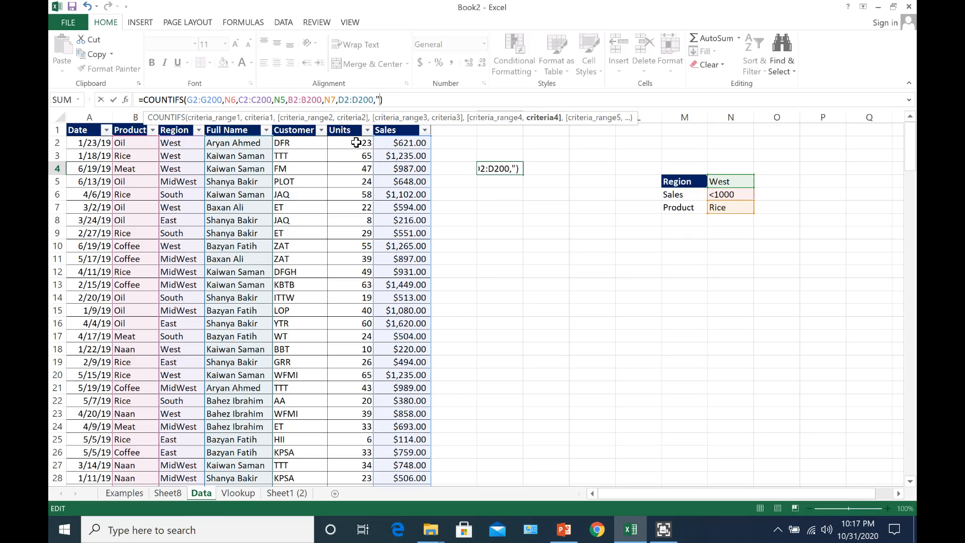
{"action": "type", "text": "Aryan"}
{"action": "key", "text": "BackSpace"}
{"action": "key", "text": "BackSpace"}
{"action": "key", "text": "BackSpace"}
{"action": "key", "text": "BackSpace"}
{"action": "key", "text": "BackSpace"}
{"action": "type", "text": "Aryan"}
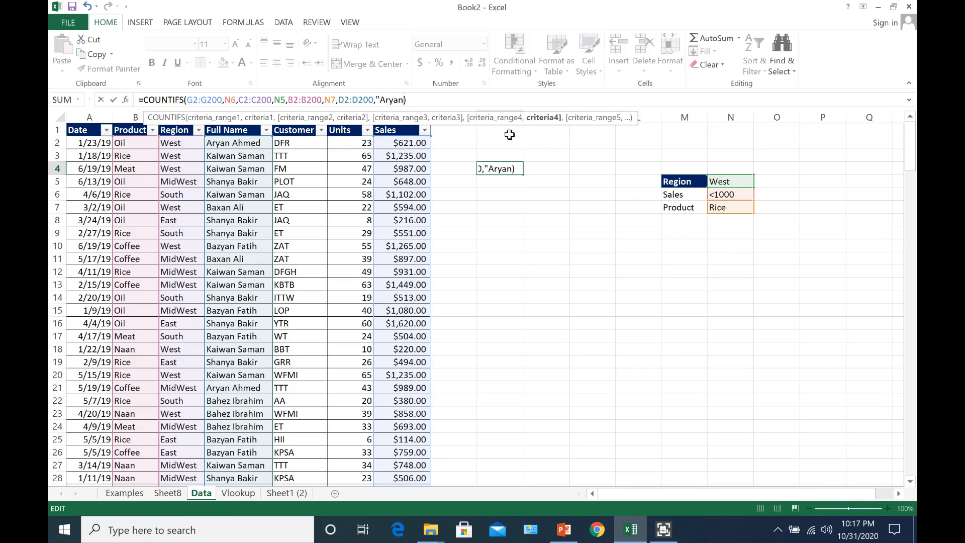
{"action": "type", "text": "Ahmed\""}
{"action": "key", "text": "Return"}
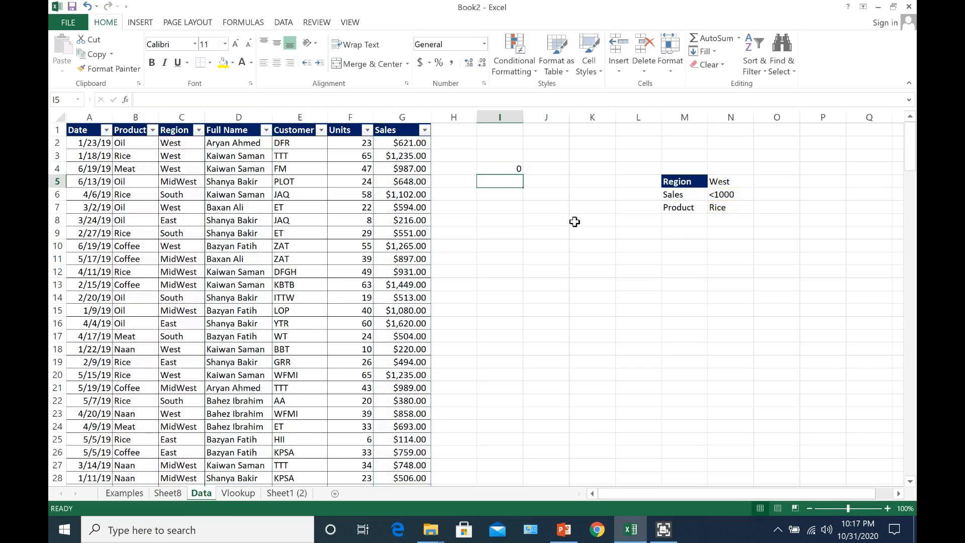
Add a name criterion below the product criterion, labelled Name in M8 with the full name from D2 in N8
{"action": "left_click", "coordinate": [698, 222]}
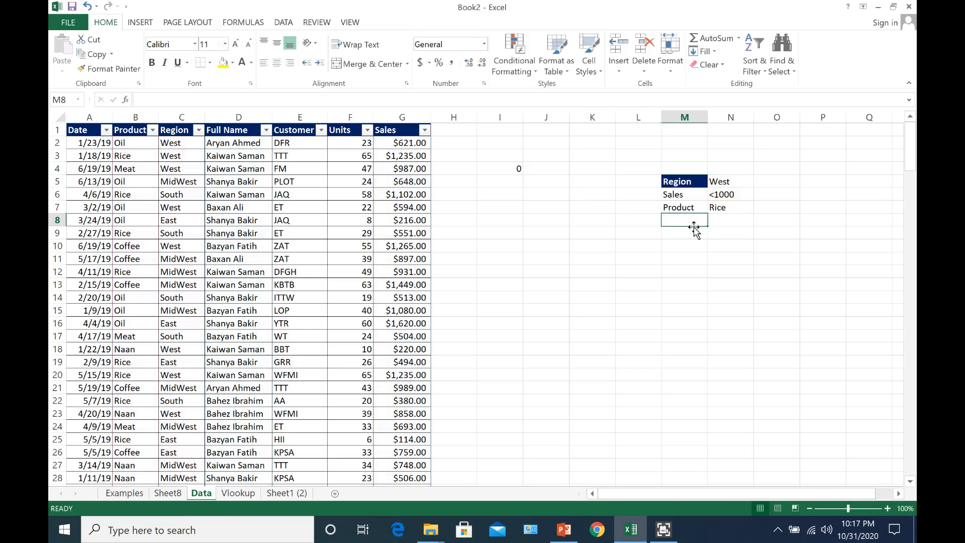
{"action": "type", "text": "Name"}
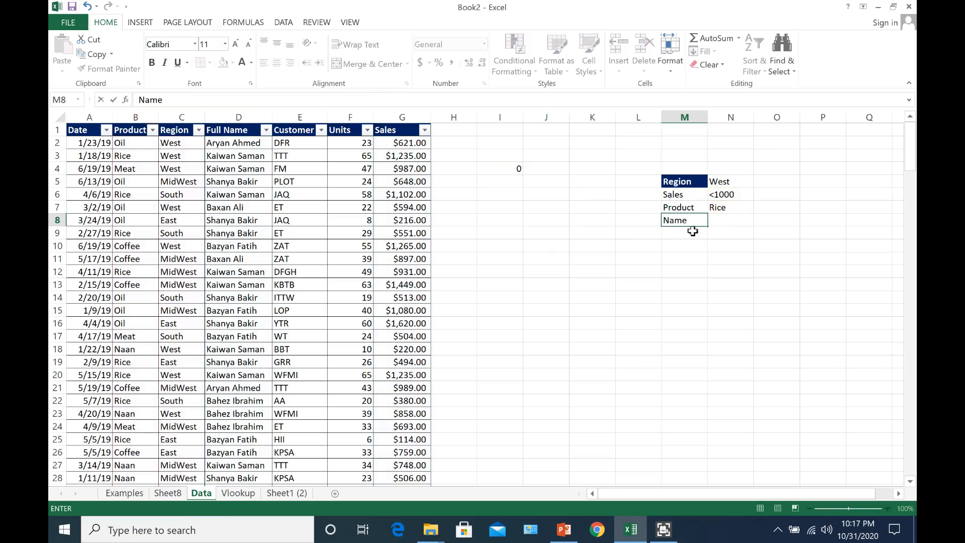
{"action": "left_click", "coordinate": [723, 224]}
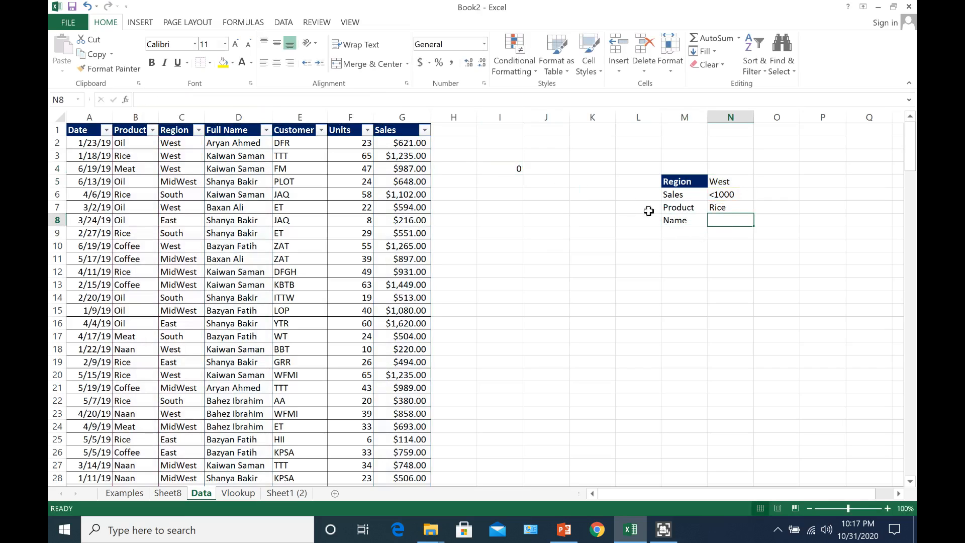
{"action": "type", "text": "Aryan"}
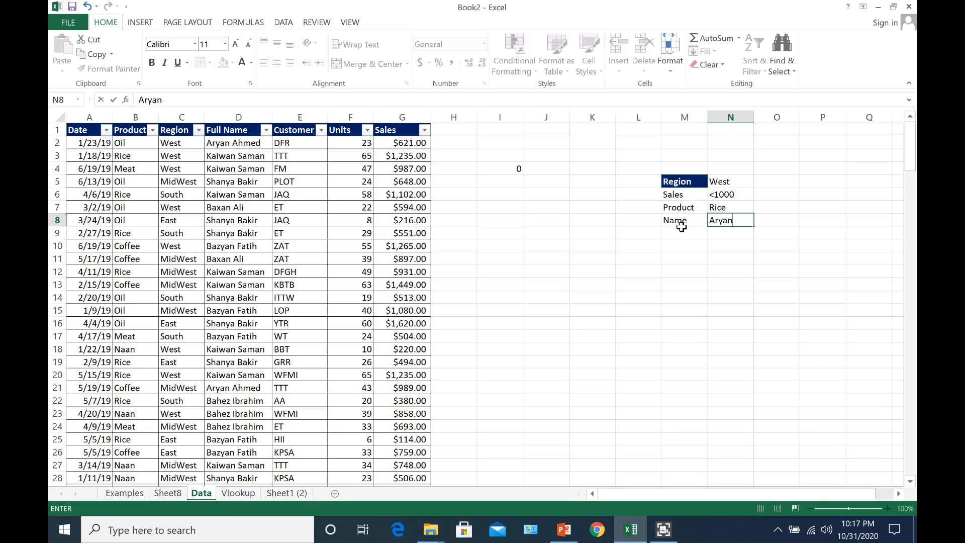
{"action": "type", "text": " Ahmed"}
{"action": "key", "text": "Return"}
Replace the typed full name in the I4 COUNTIFS formula with a reference to N8 as the criterion for D2:D200
{"action": "left_click", "coordinate": [509, 168]}
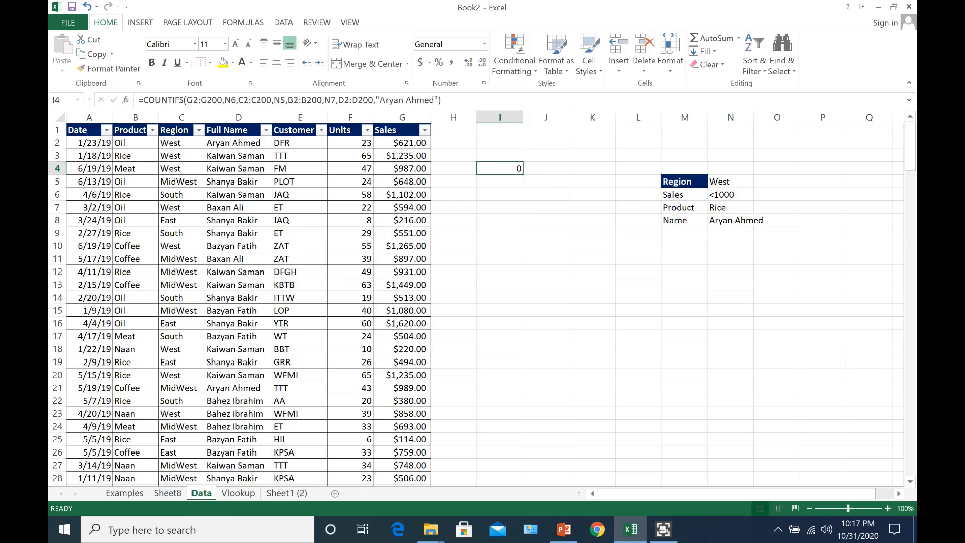
{"action": "left_click_drag", "start_coordinate": [376, 100], "coordinate": [441, 100]}
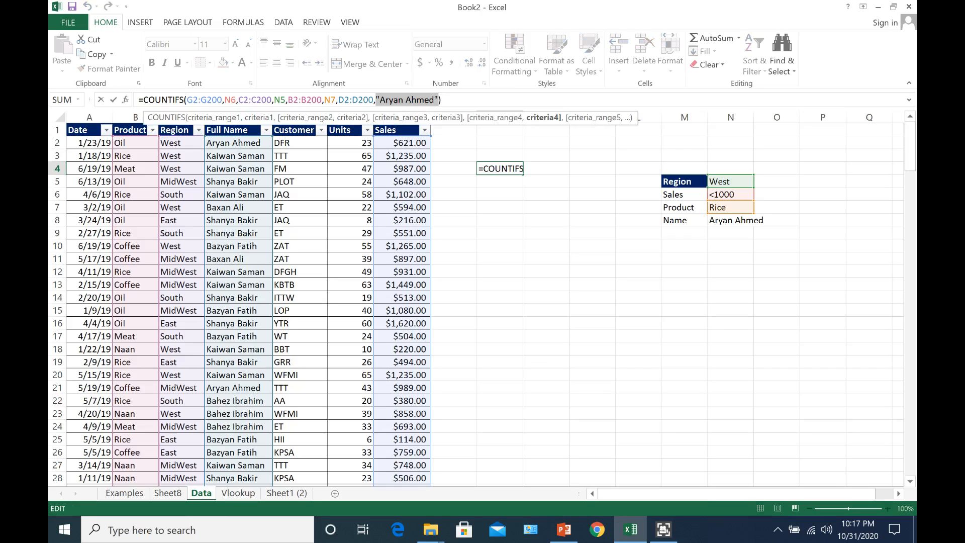
{"action": "key", "text": "BackSpace"}
{"action": "left_click", "coordinate": [731, 219]}
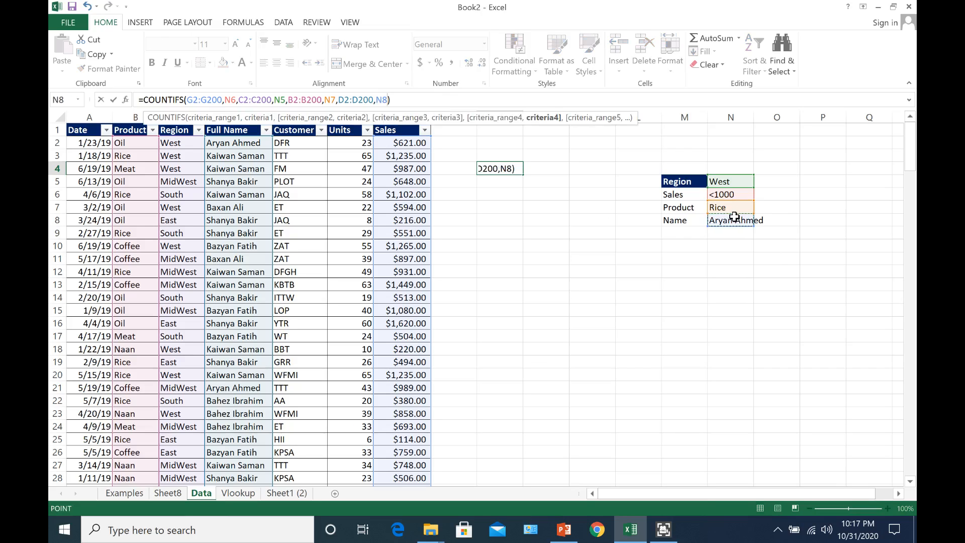
{"action": "key", "text": "Return"}
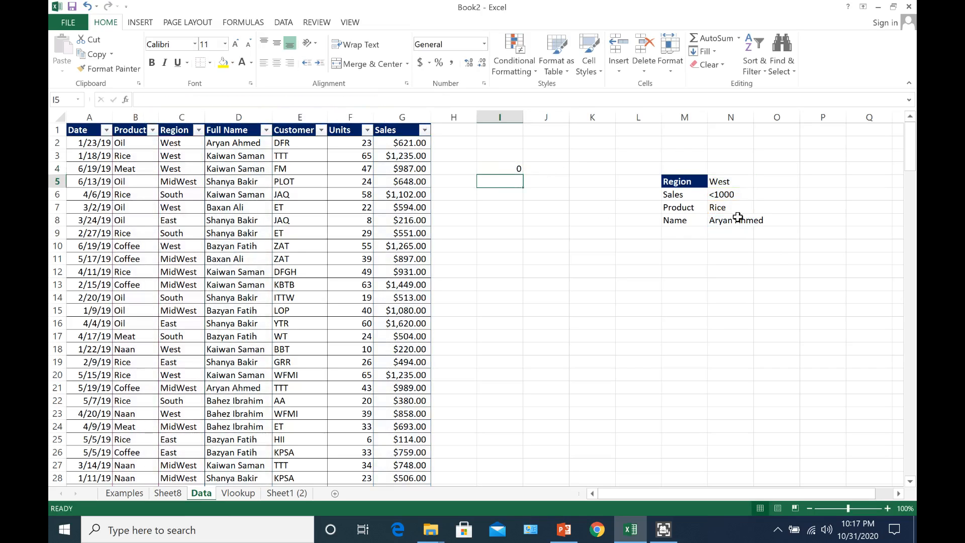
Set the product criterion in N7 to Oil
{"action": "left_click", "coordinate": [726, 206]}
{"action": "type", "text": "Oil"}
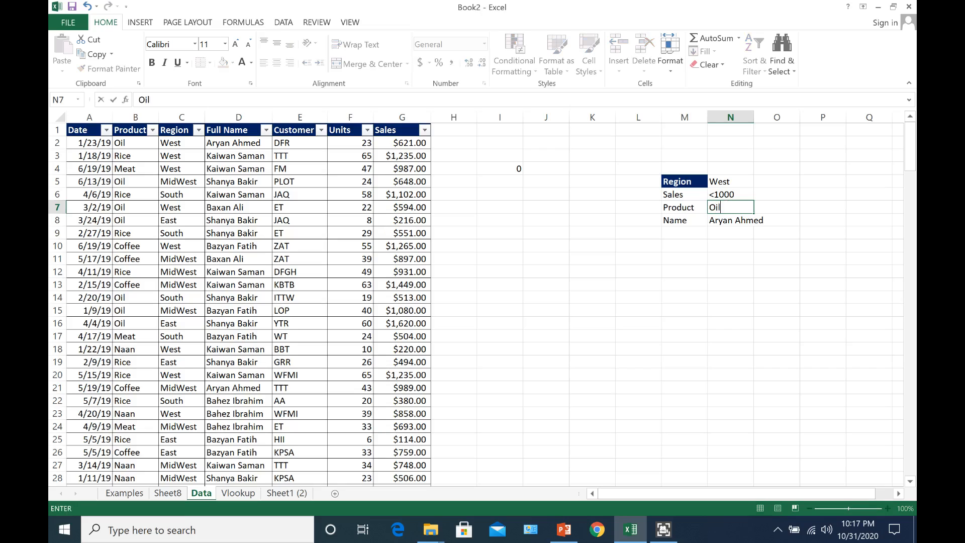
{"action": "key", "text": "Return"}
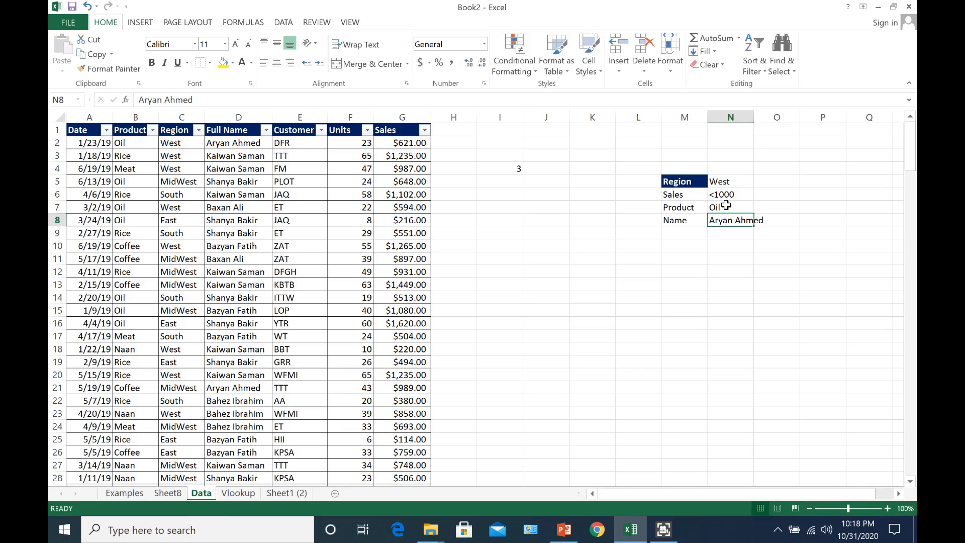
Change the sales criterion in N6 to >1000
{"action": "left_click", "coordinate": [713, 194]}
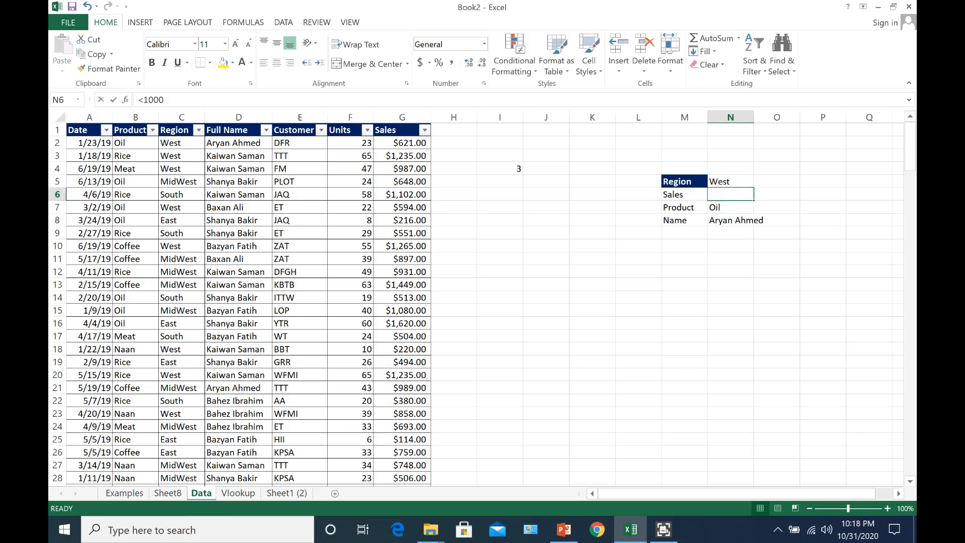
{"action": "double_click", "coordinate": [713, 194]}
{"action": "key", "text": "BackSpace"}
{"action": "key", "text": "Return"}
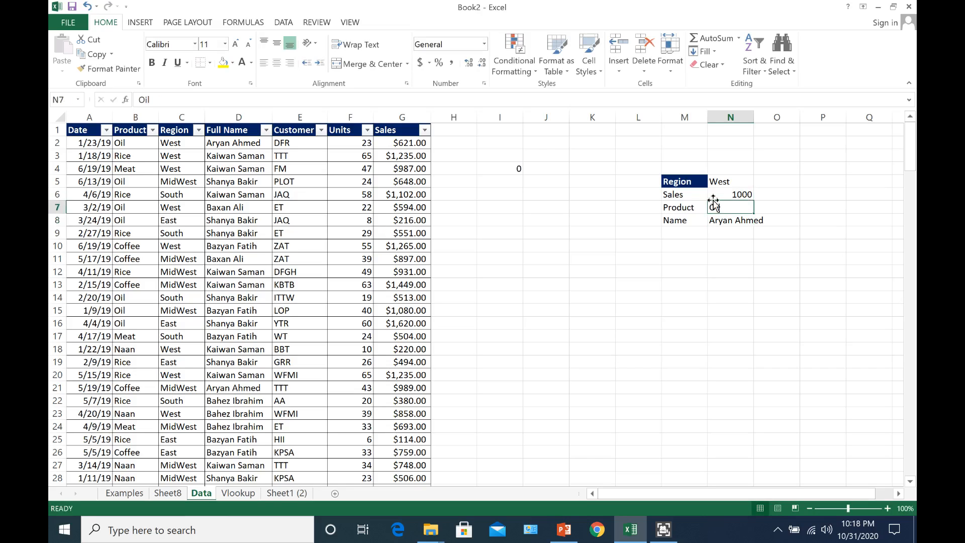
{"action": "left_click", "coordinate": [713, 195]}
{"action": "double_click", "coordinate": [726, 195]}
{"action": "type", "text": "="}
{"action": "left_click_drag", "start_coordinate": [735, 194], "coordinate": [709, 195]}
{"action": "left_click", "coordinate": [713, 195]}
{"action": "key", "text": "BackSpace"}
{"action": "type", "text": ">"}
{"action": "key", "text": "Return"}
{"action": "mouse_move", "coordinate": [713, 203]}
{"action": "left_mouse_down"}
{"action": "mouse_move", "coordinate": [723, 182]}
{"action": "mouse_move", "coordinate": [721, 197]}
{"action": "left_mouse_up"}
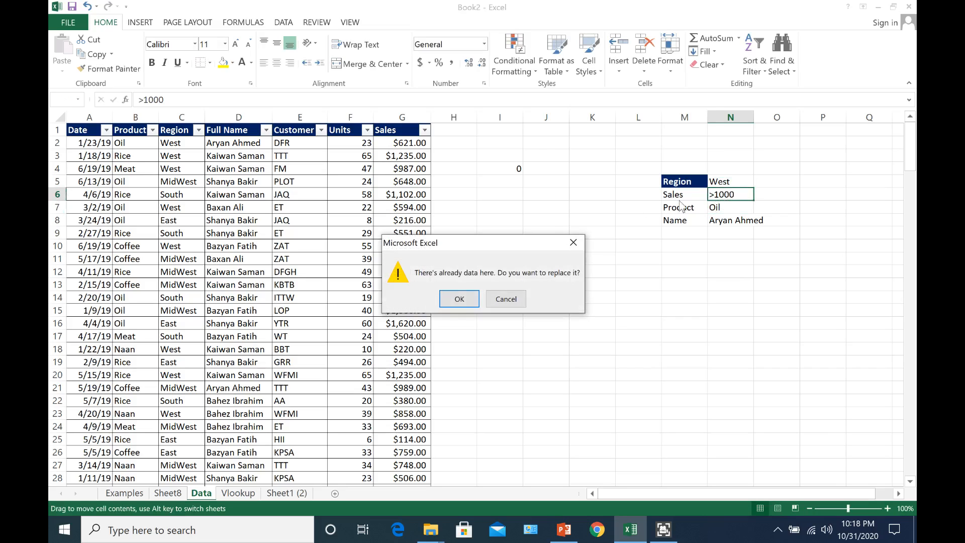
{"action": "left_click", "coordinate": [506, 299]}
{"action": "left_click_drag", "start_coordinate": [517, 297], "coordinate": [598, 267]}
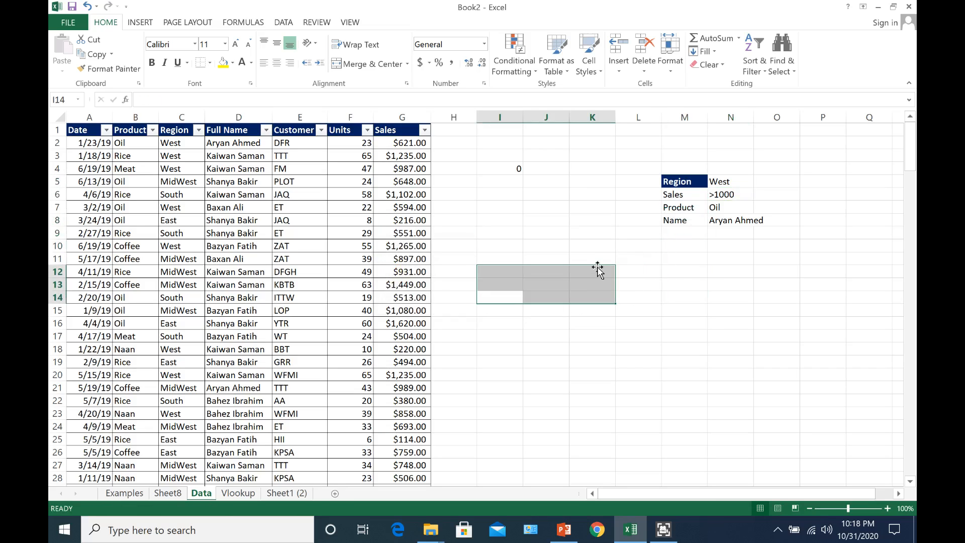
Set the sales criterion in N6 to >0
{"action": "double_click", "coordinate": [711, 195]}
{"action": "type", "text": "0"}
{"action": "key", "text": "Return"}
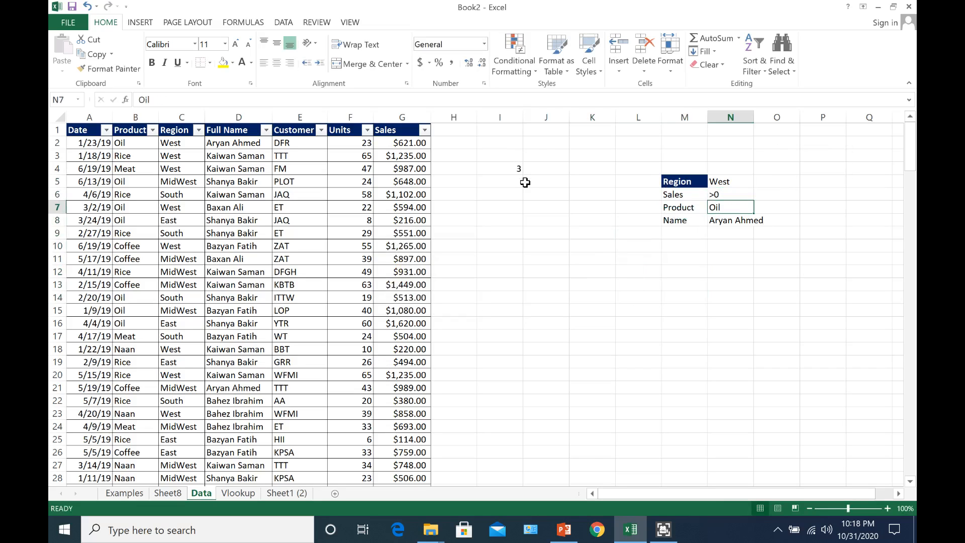
Set the product criterion in N7 to Rice, correcting the misspelled entry
{"action": "type", "text": "Rice"}
{"action": "key", "text": "Return"}
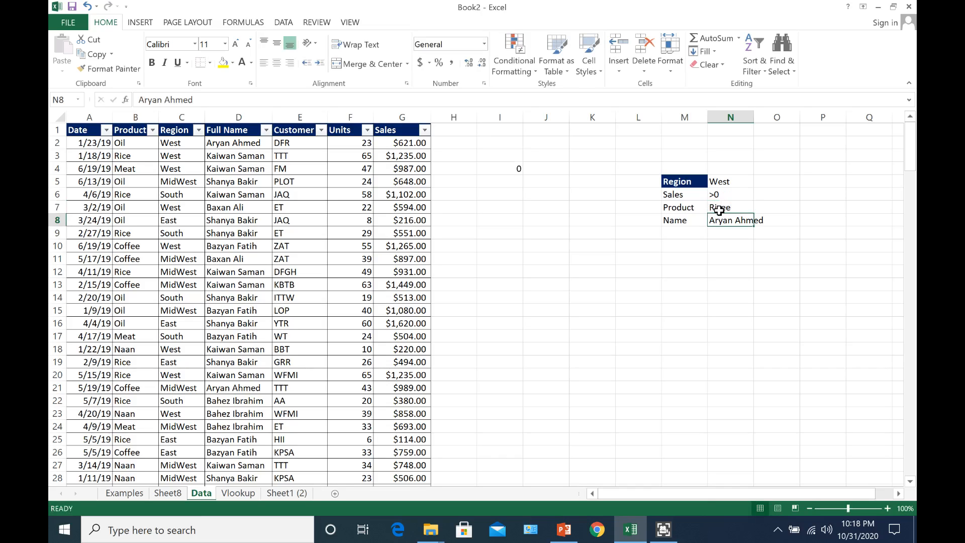
{"action": "double_click", "coordinate": [719, 208]}
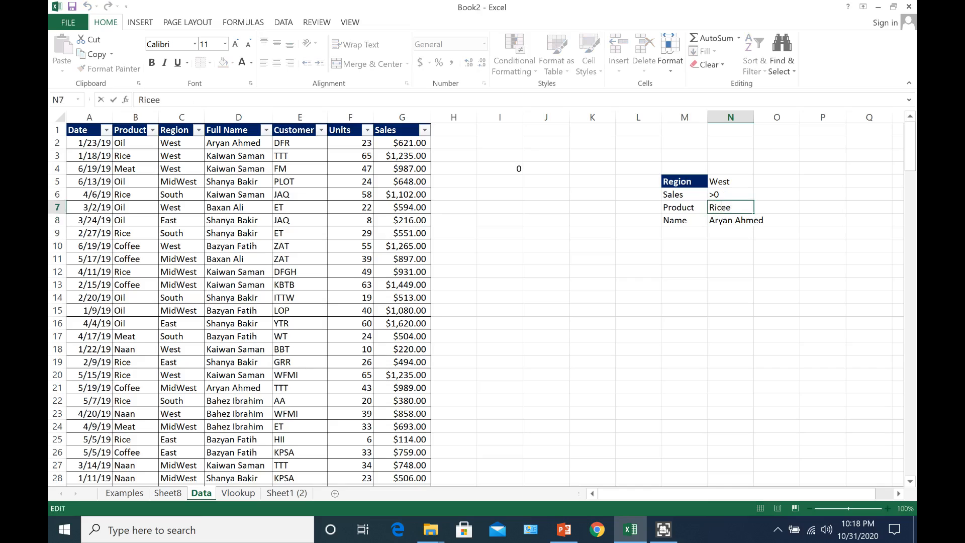
{"action": "key", "text": "Delete"}
{"action": "key", "text": "Return"}
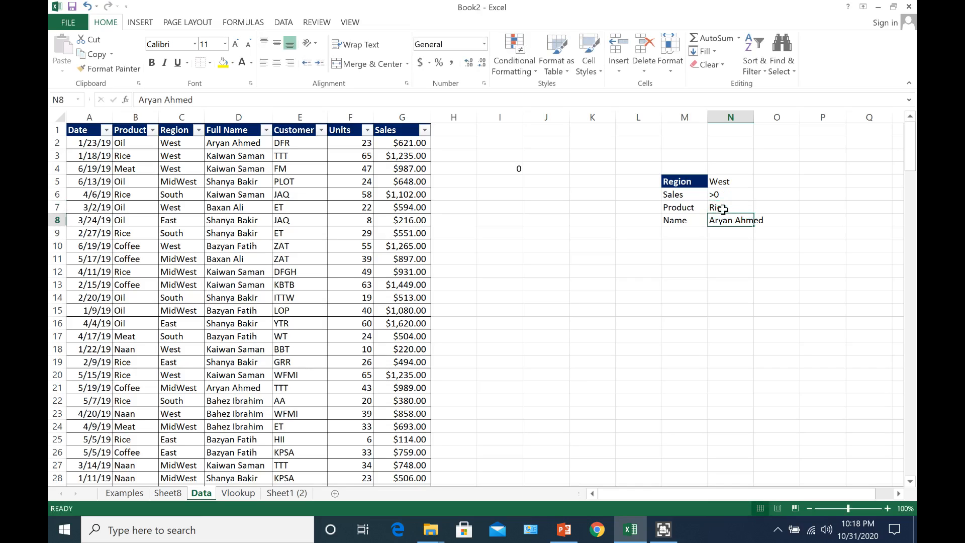
Set the region criterion in N5 to South and select the COUNTIFS formula cell I4
{"action": "left_click", "coordinate": [729, 182]}
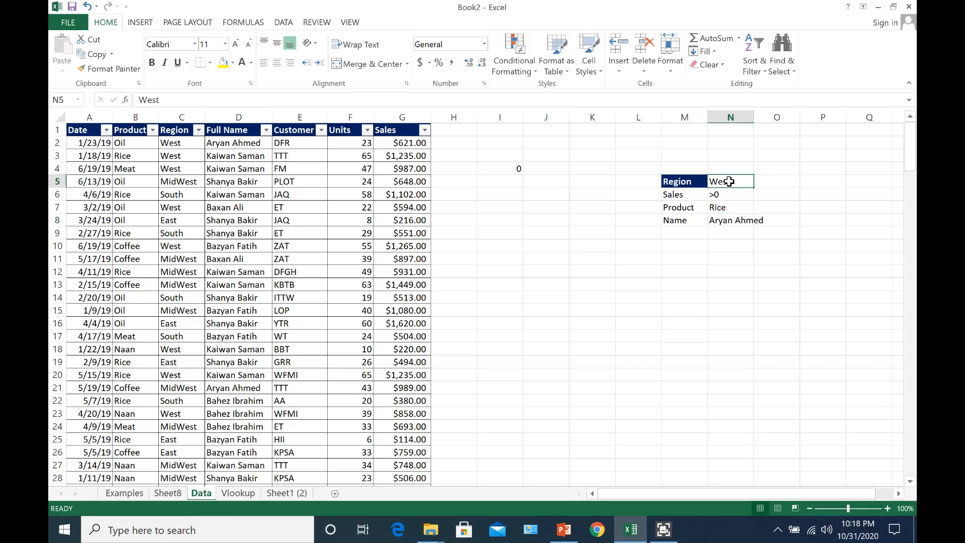
{"action": "type", "text": "South"}
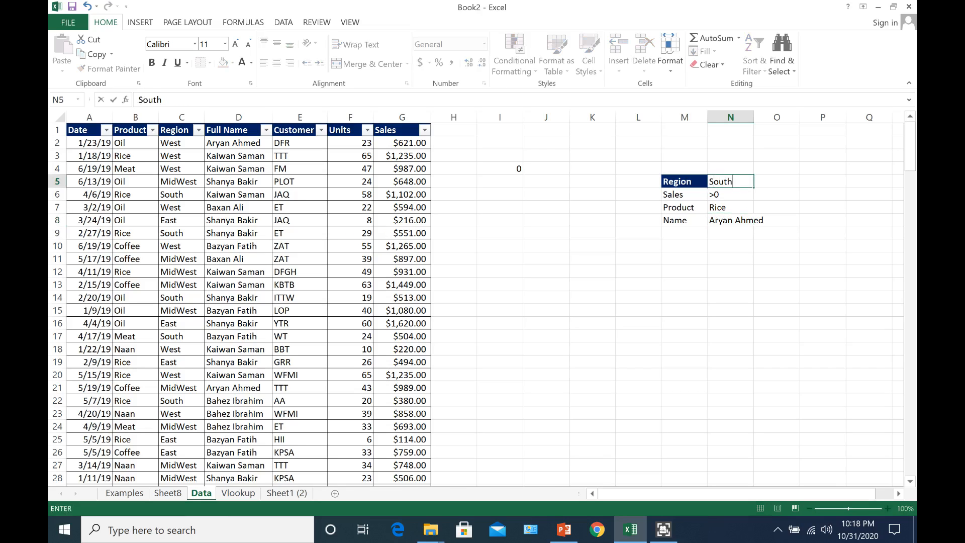
{"action": "key", "text": "Return"}
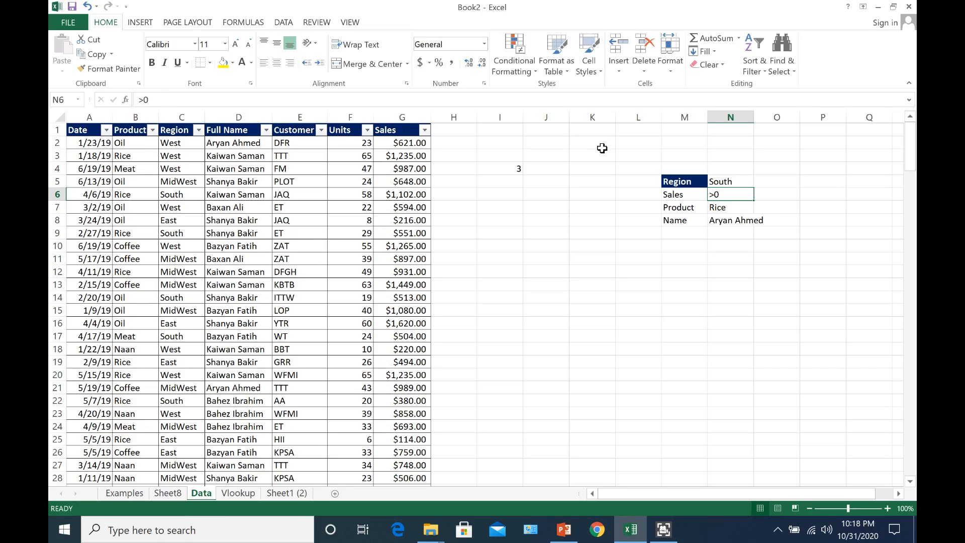
{"action": "left_click", "coordinate": [505, 171]}
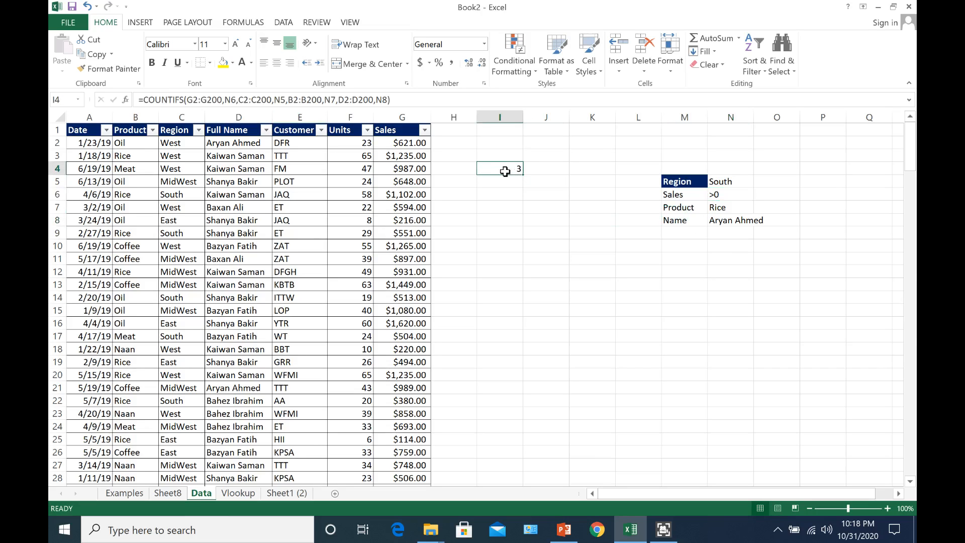